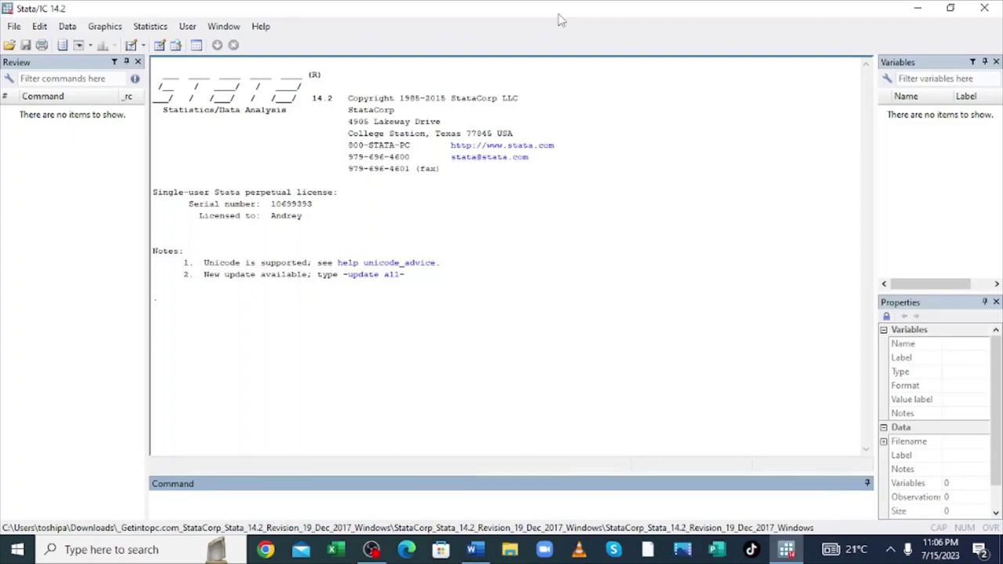
- Run the edit command to open the Data Editor on an empty untitled dataset
{"action": "type", "text": "edit"}
{"action": "key", "text": "Return"}
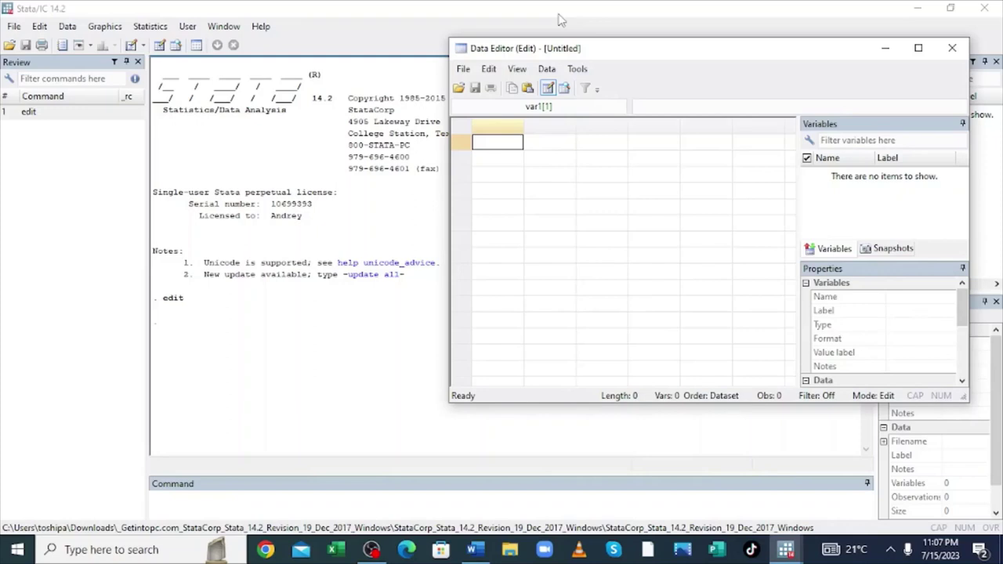
- Enter the names george, samson and divid in rows 1–3 of var1
{"action": "type", "text": "george"}
{"action": "key", "text": "Return"}
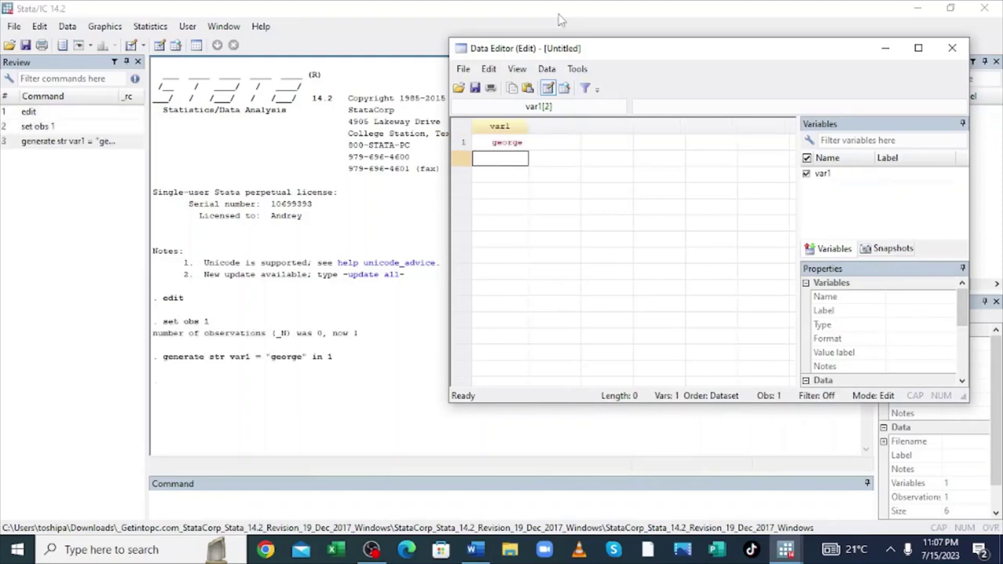
{"action": "type", "text": "samson"}
{"action": "key", "text": "Return"}
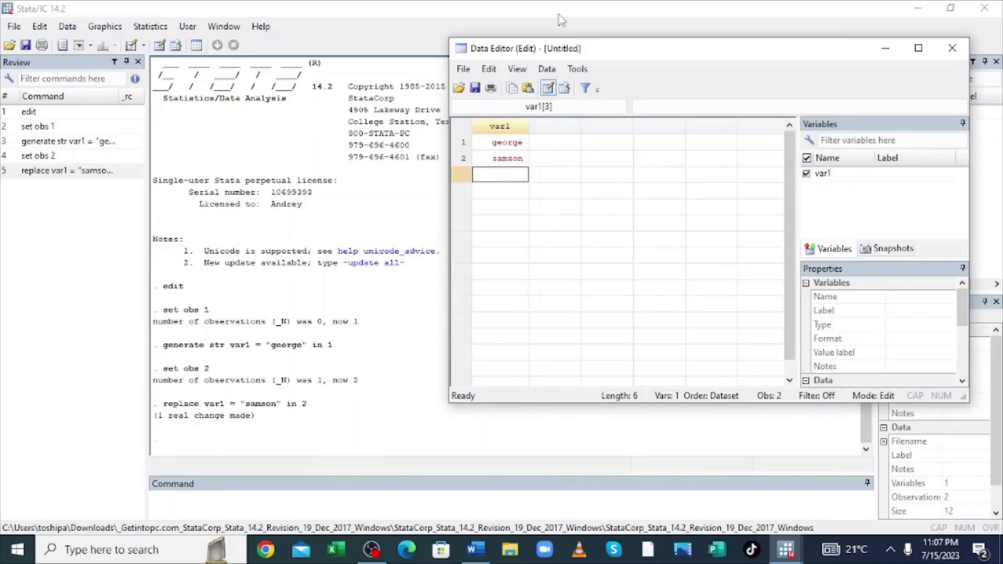
{"action": "type", "text": "divid"}
{"action": "key", "text": "Return"}
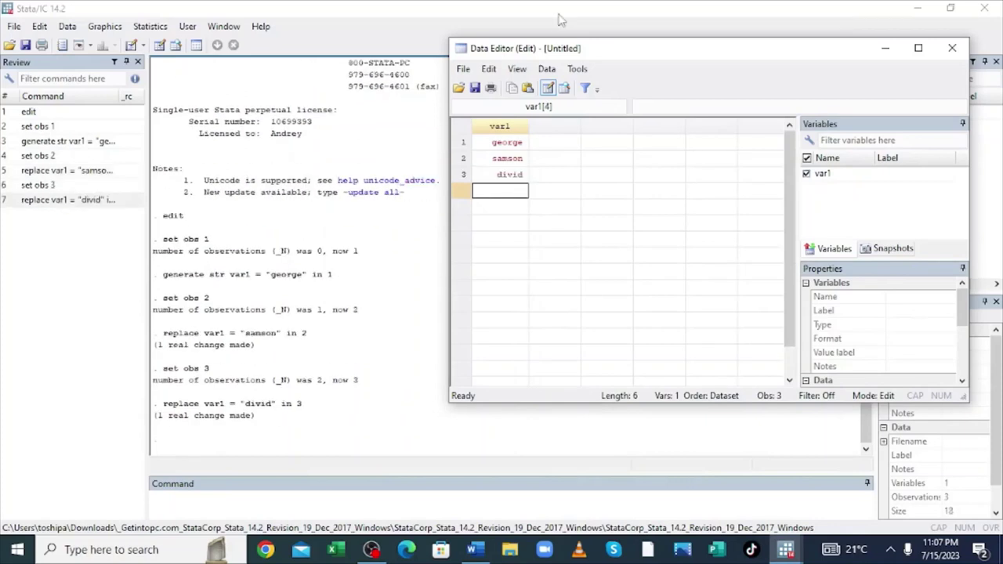
- Enter douglas, francis and rinus in rows 4–6, confirming the cell-change warning
{"action": "type", "text": "douglas"}
{"action": "key", "text": "Return"}
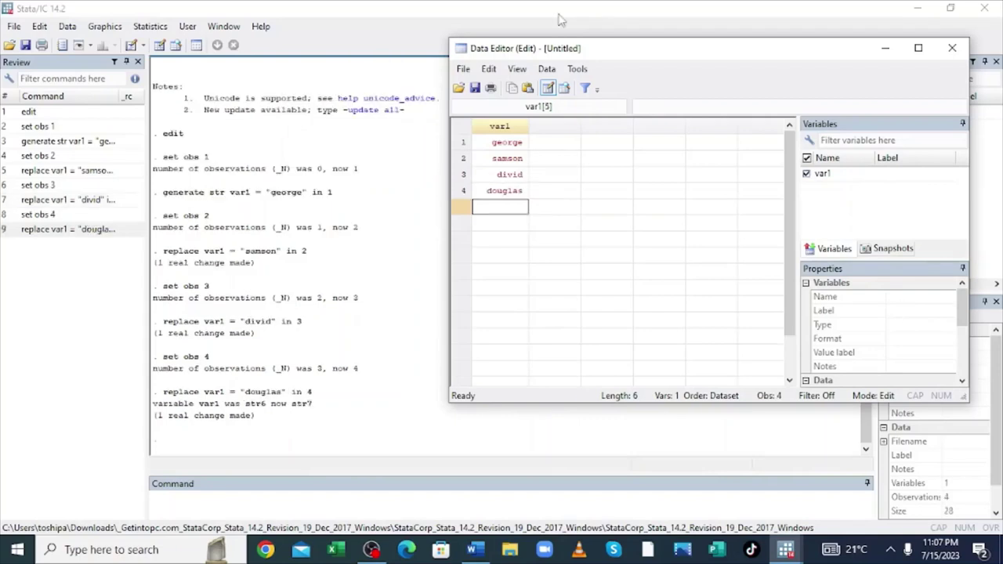
{"action": "type", "text": "francis"}
{"action": "key", "text": "Return"}
{"action": "type", "text": "rinus"}
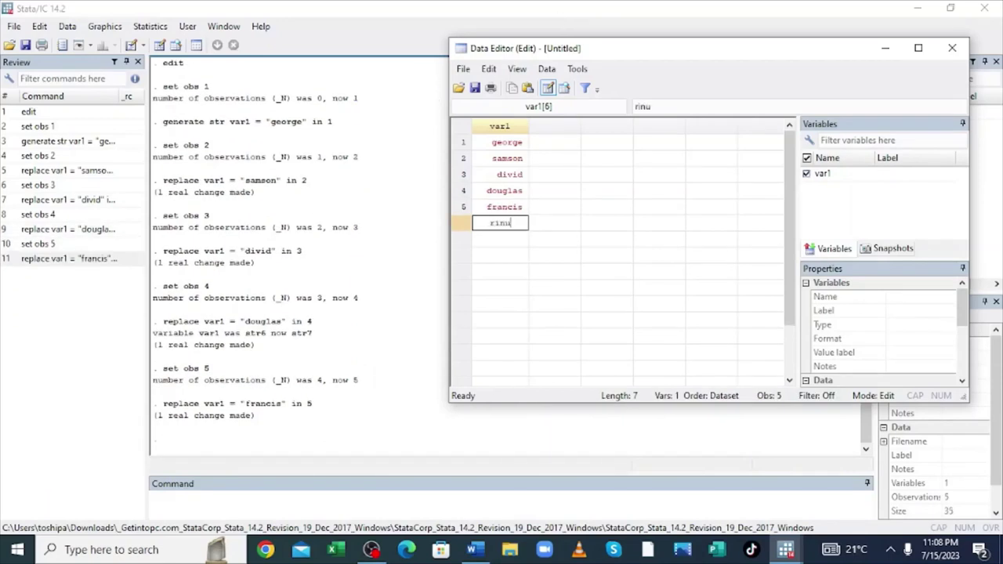
{"action": "left_click", "coordinate": [550, 148]}
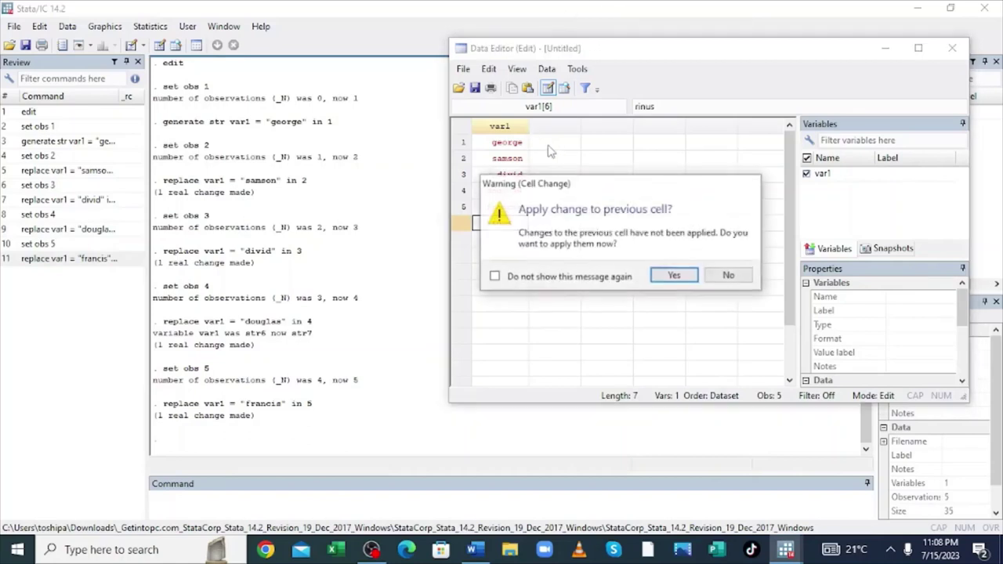
{"action": "left_click", "coordinate": [672, 276]}
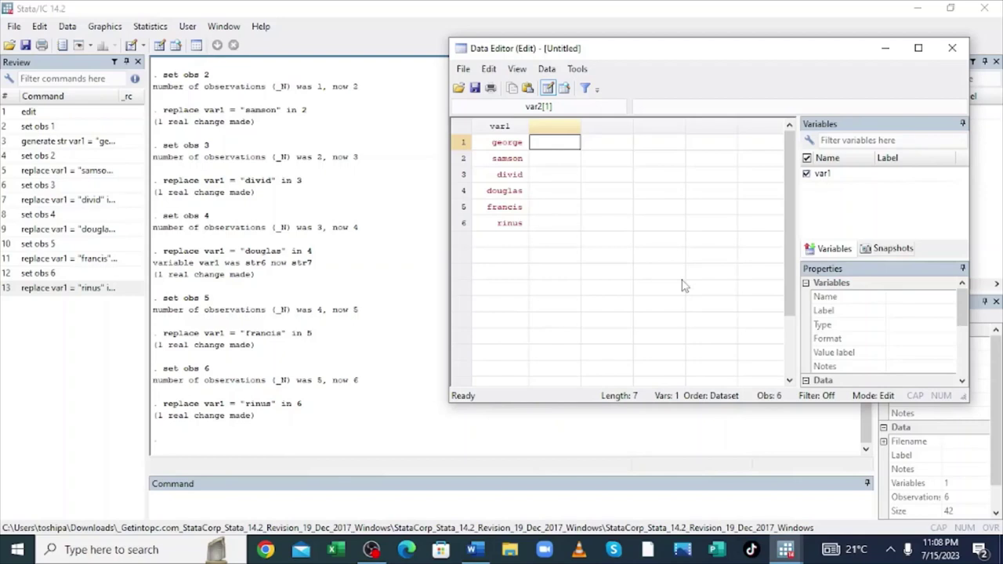
- Fill var2 rows 1–6 with 69, 58, 58, 75, 36 and 49
{"action": "type", "text": "69"}
{"action": "key", "text": "Return"}
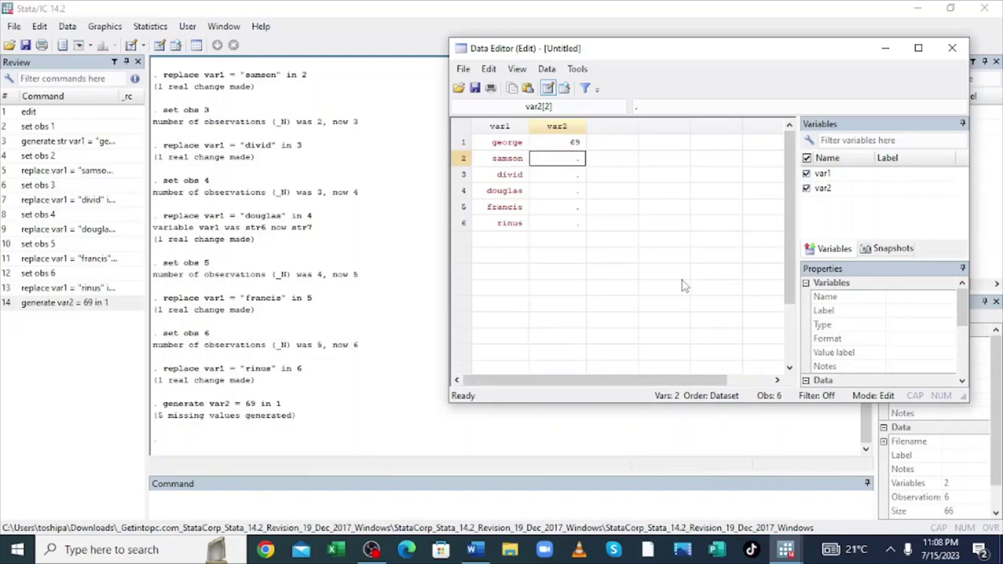
{"action": "type", "text": "58"}
{"action": "key", "text": "Return"}
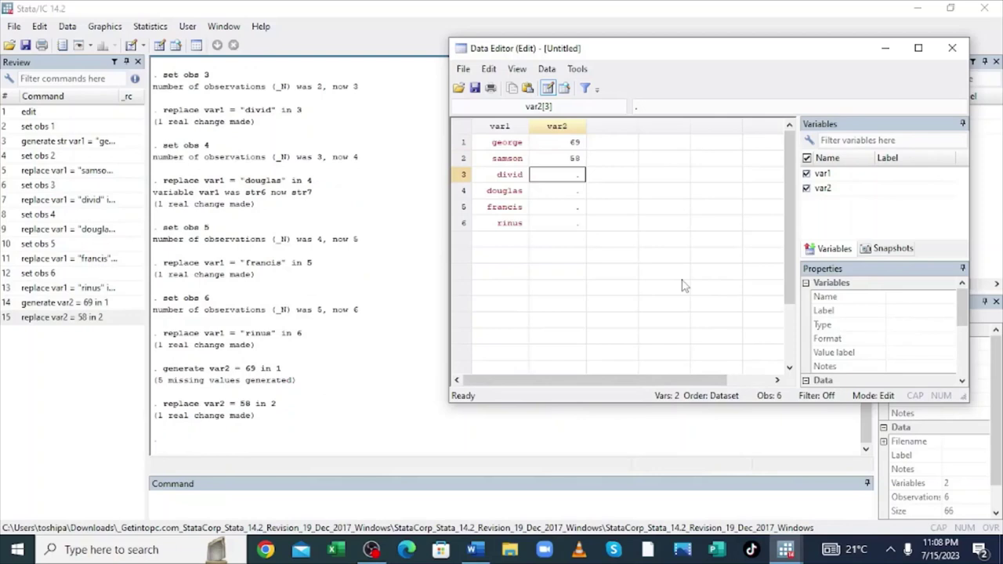
{"action": "type", "text": "56"}
{"action": "key", "text": "Return"}
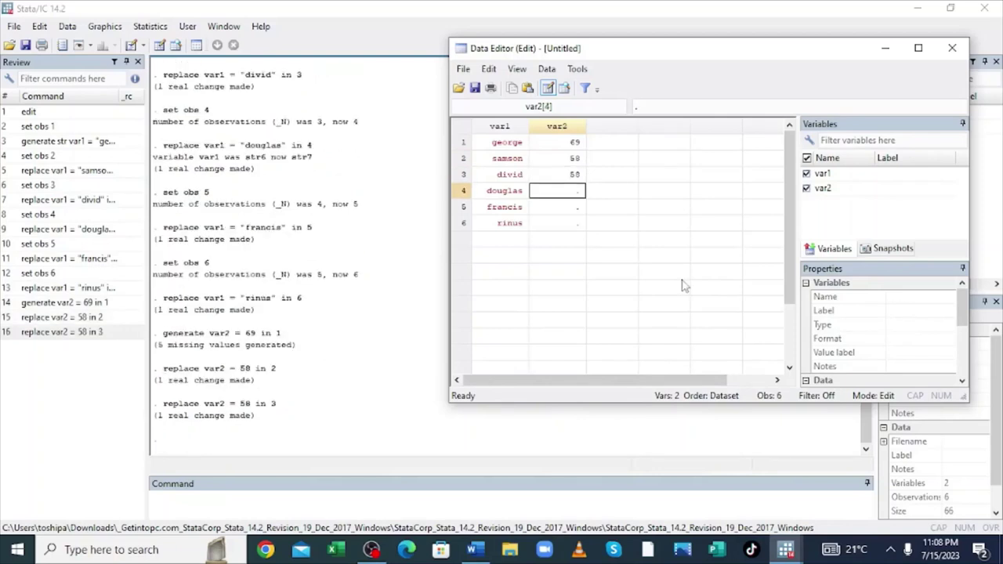
{"action": "type", "text": "75"}
{"action": "key", "text": "Return"}
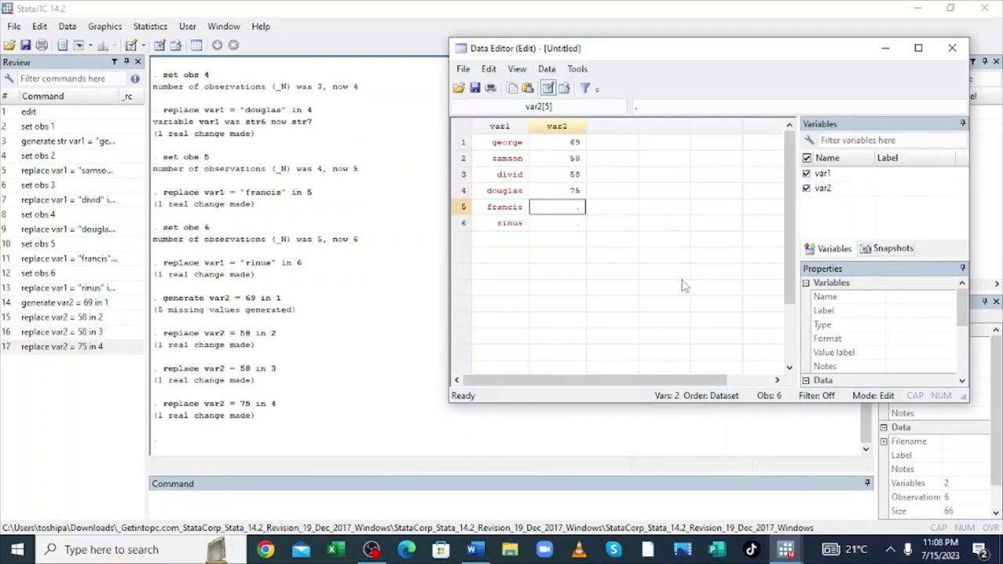
{"action": "type", "text": "36"}
{"action": "key", "text": "Return"}
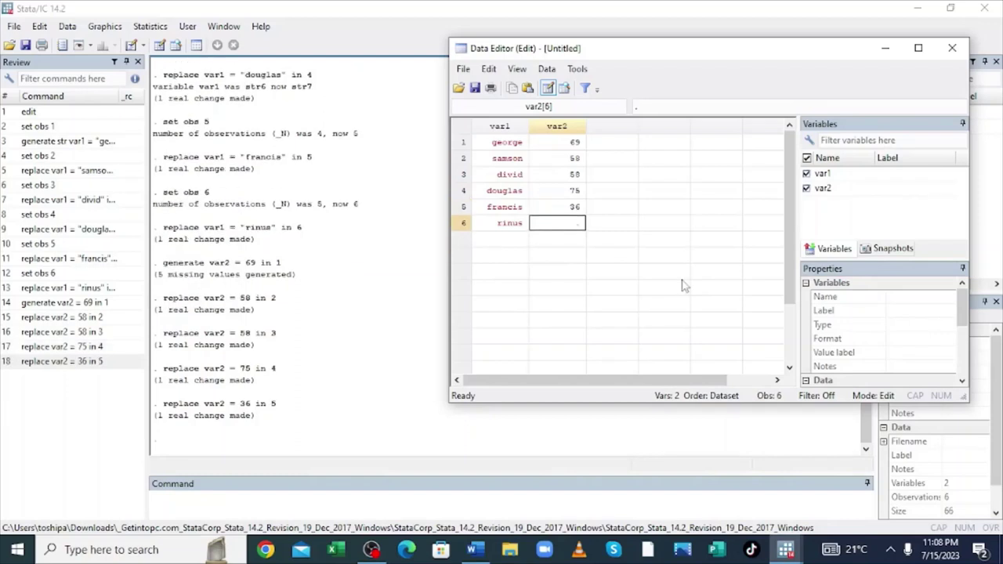
{"action": "type", "text": "49"}
{"action": "key", "text": "Tab"}
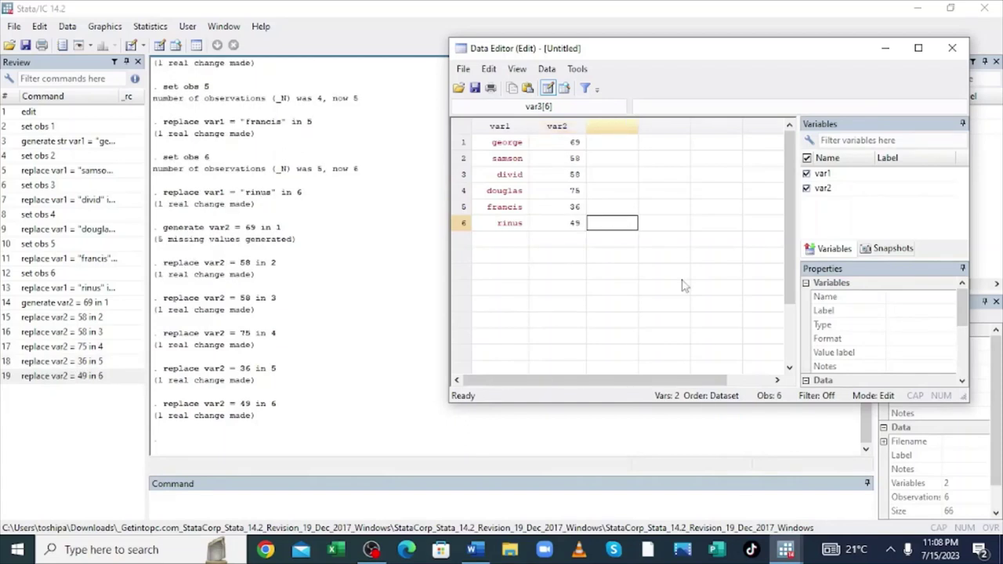
{"action": "key", "text": "Up"}
{"action": "key", "text": "Up"}
{"action": "key", "text": "Up"}
{"action": "key", "text": "Up"}
{"action": "key", "text": "Up"}
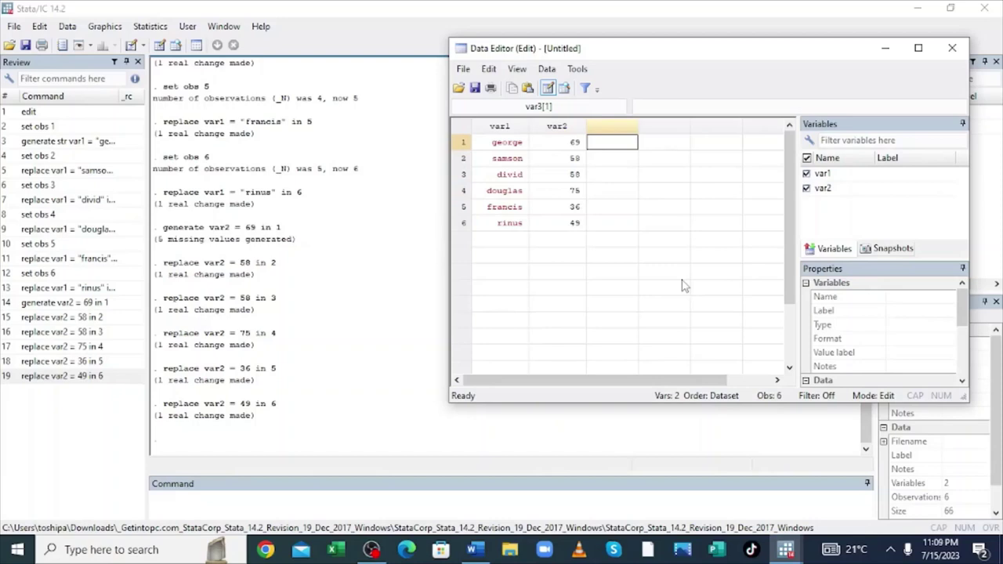
- Enter 65, 75 and 42 in rows 1–3 of var3
{"action": "type", "text": "65"}
{"action": "key", "text": "Return"}
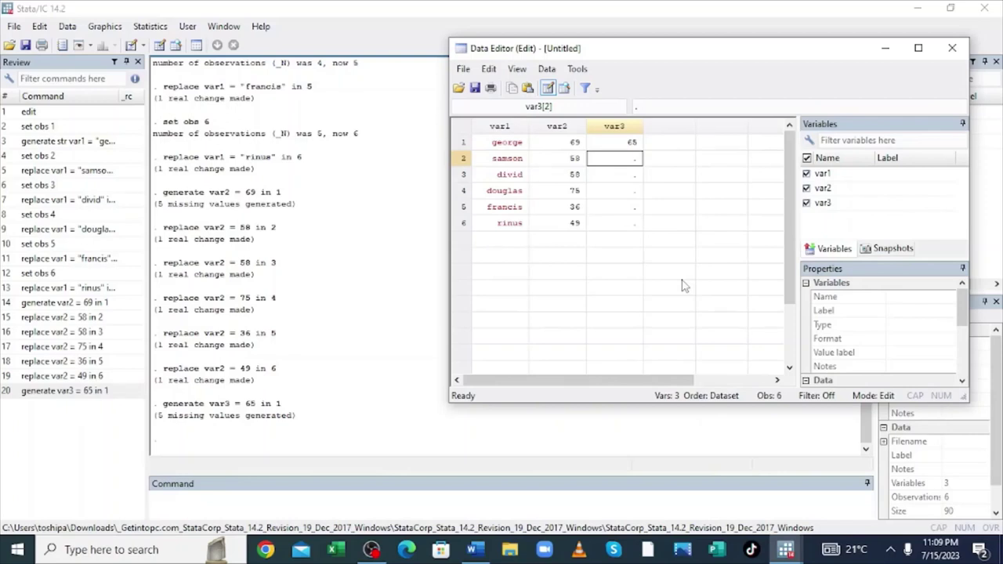
{"action": "type", "text": "75"}
{"action": "key", "text": "Return"}
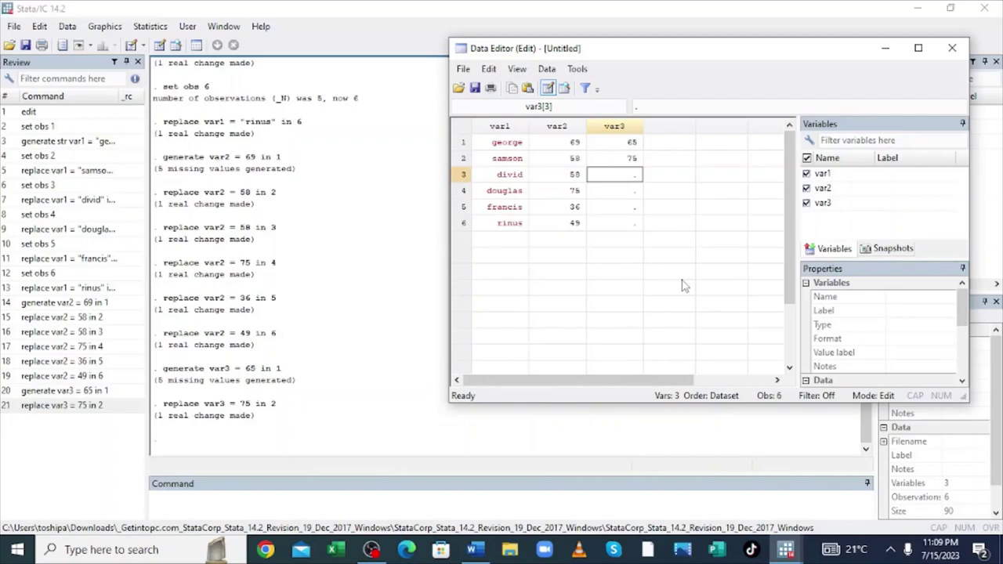
{"action": "type", "text": "42"}
{"action": "key", "text": "Return"}
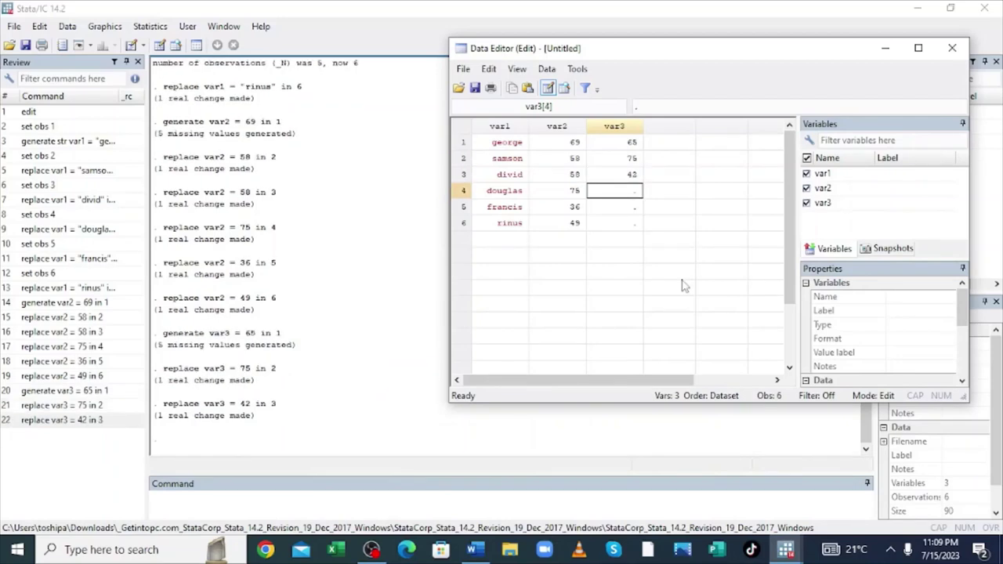
- Enter 69, 56 and 46 in rows 4–6 of var3, then return to var1 row 1
{"action": "type", "text": "69"}
{"action": "key", "text": "Return"}
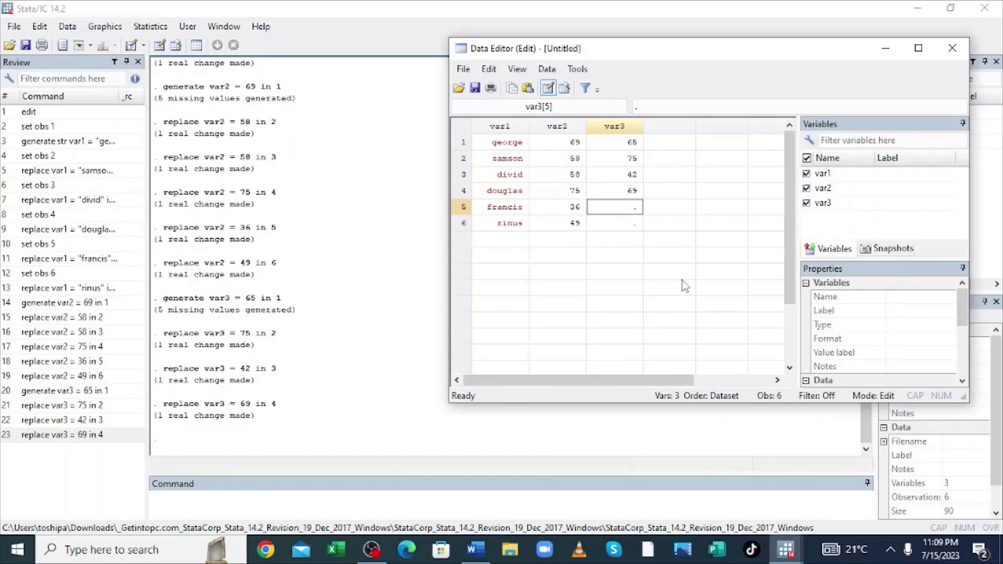
{"action": "type", "text": "56"}
{"action": "key", "text": "Return"}
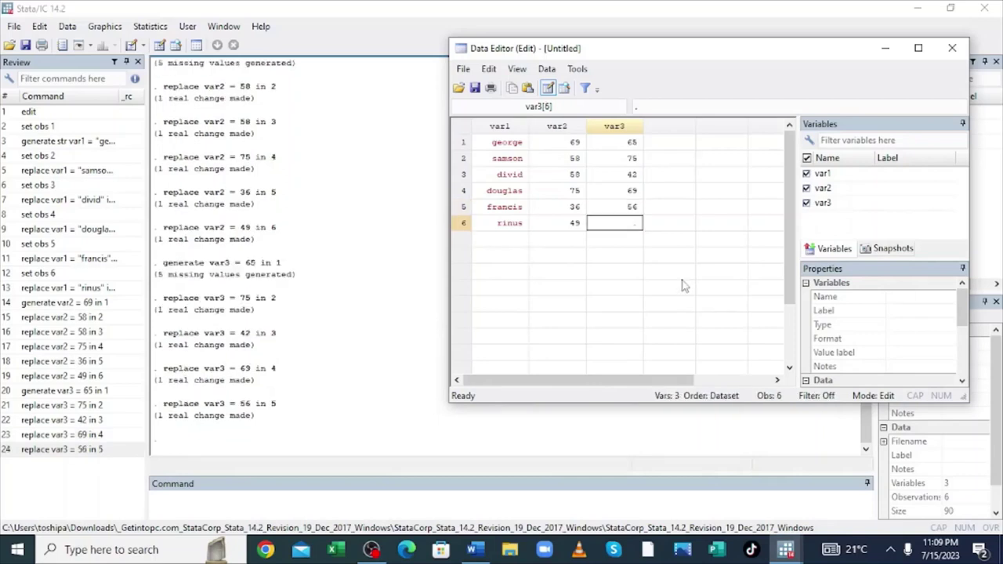
{"action": "type", "text": "46"}
{"action": "key", "text": "Tab"}
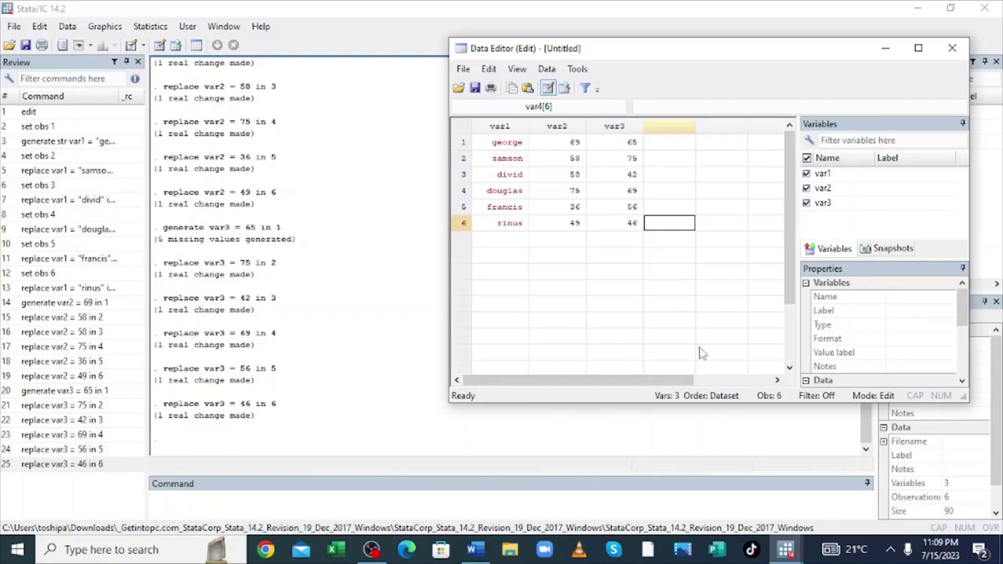
{"action": "key", "text": "Left"}
{"action": "key", "text": "Left"}
{"action": "key", "text": "Left"}
{"action": "key", "text": "Up"}
{"action": "key", "text": "Up"}
{"action": "key", "text": "Up"}
{"action": "key", "text": "Up"}
{"action": "key", "text": "Up"}
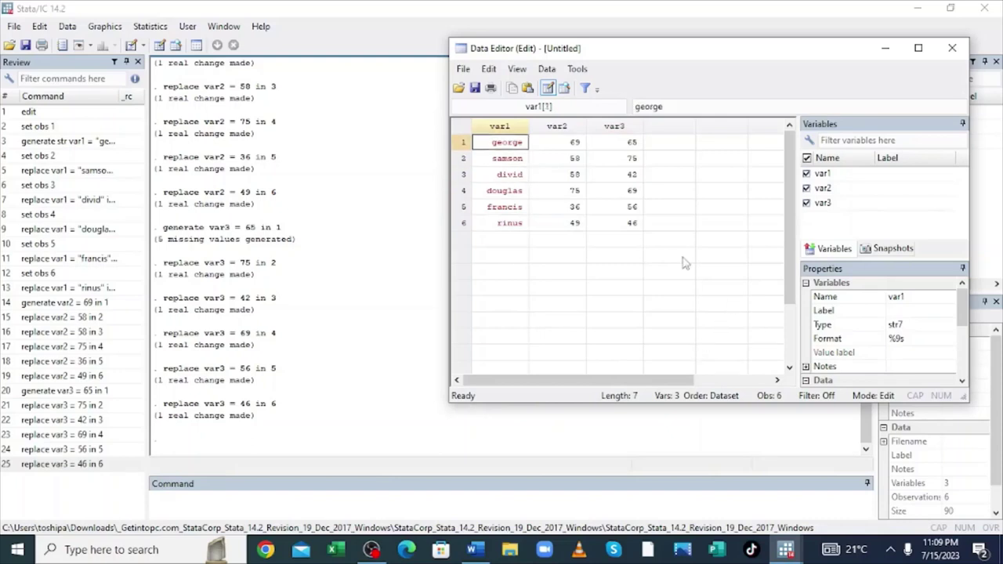
- Use the Data menu's rename dialog to rename var1 to name
{"action": "left_click", "coordinate": [547, 74]}
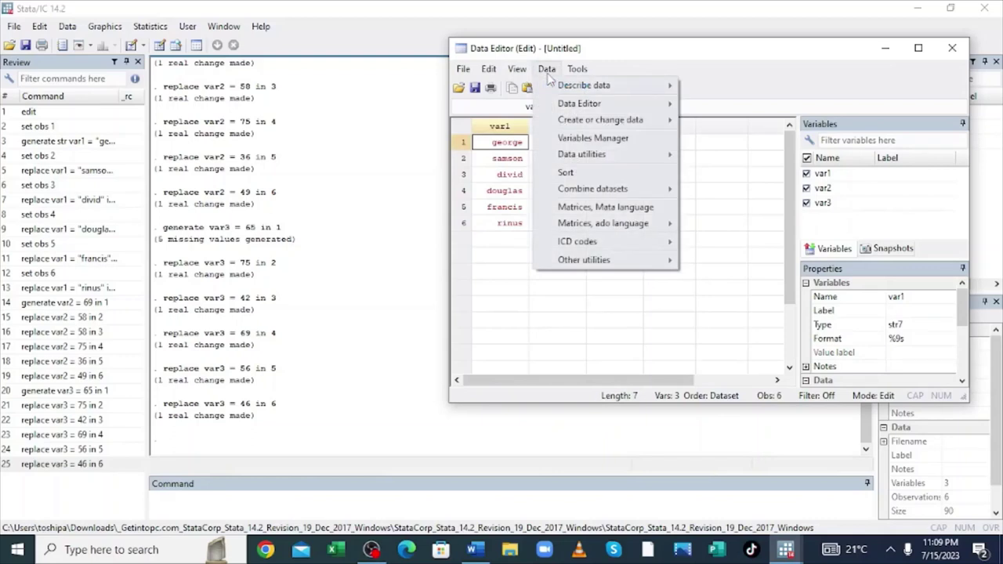
{"action": "mouse_move", "coordinate": [597, 160]}
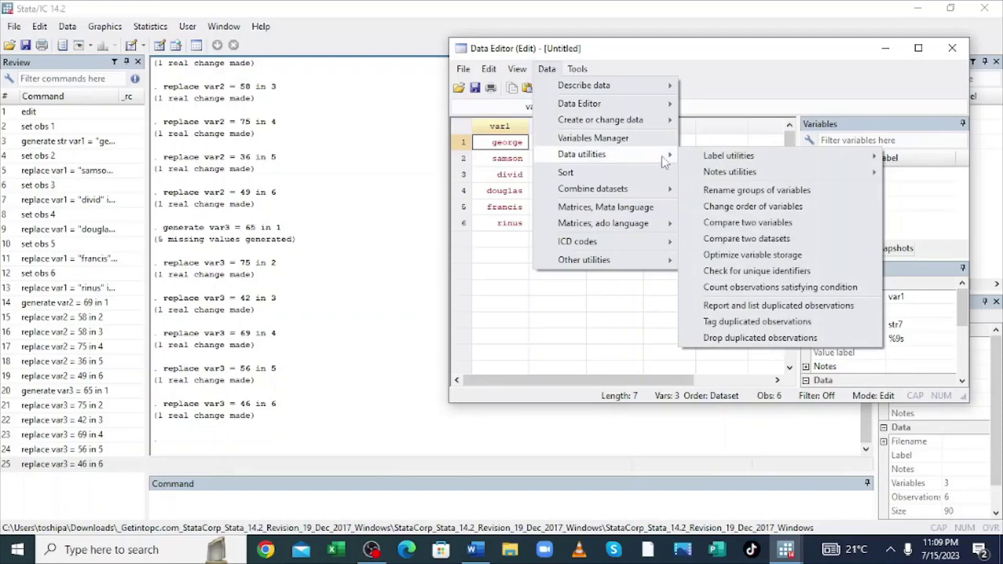
{"action": "left_click", "coordinate": [719, 190]}
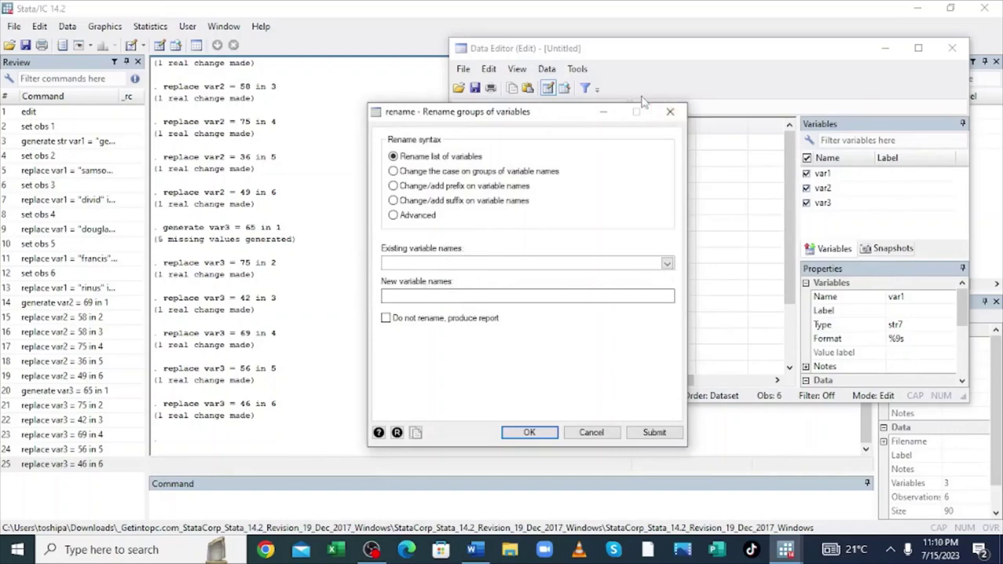
{"action": "left_click", "coordinate": [613, 115]}
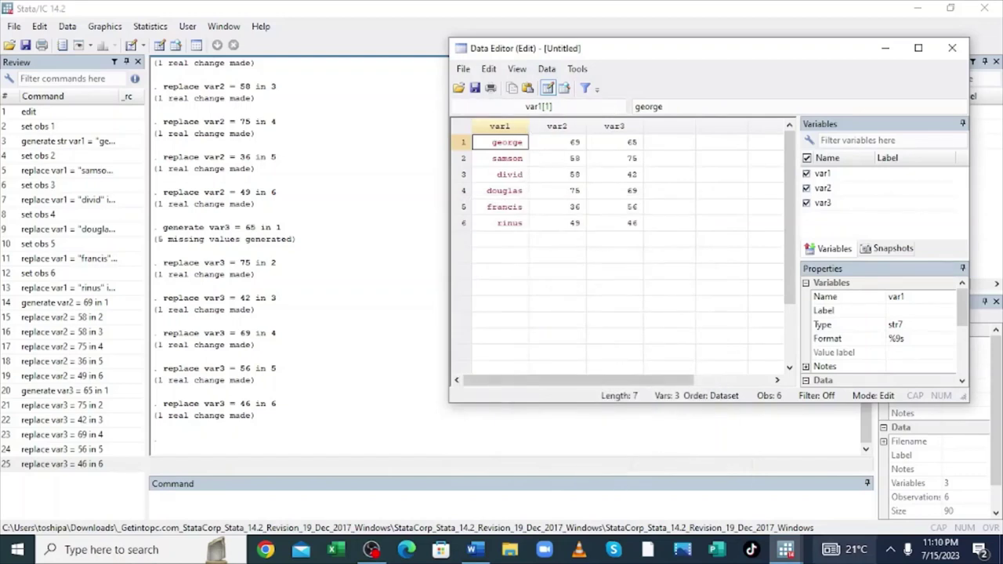
{"action": "mouse_move", "coordinate": [786, 549]}
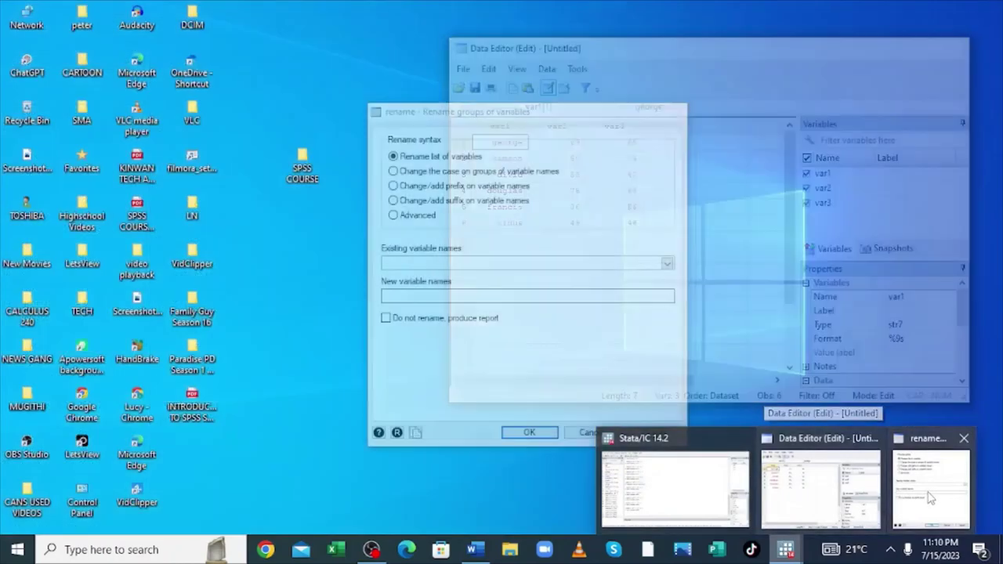
{"action": "left_click", "coordinate": [930, 490]}
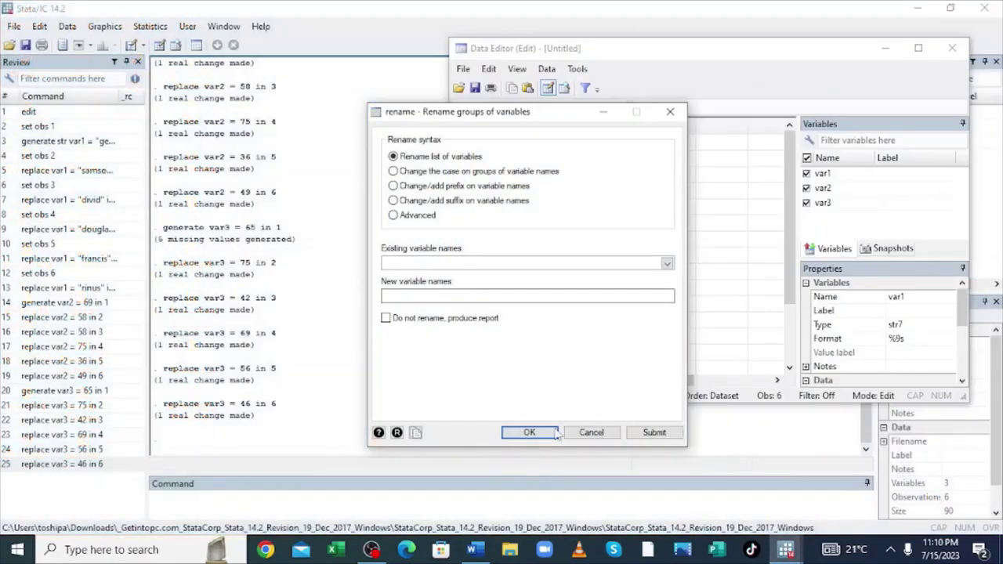
{"action": "left_click", "coordinate": [667, 264]}
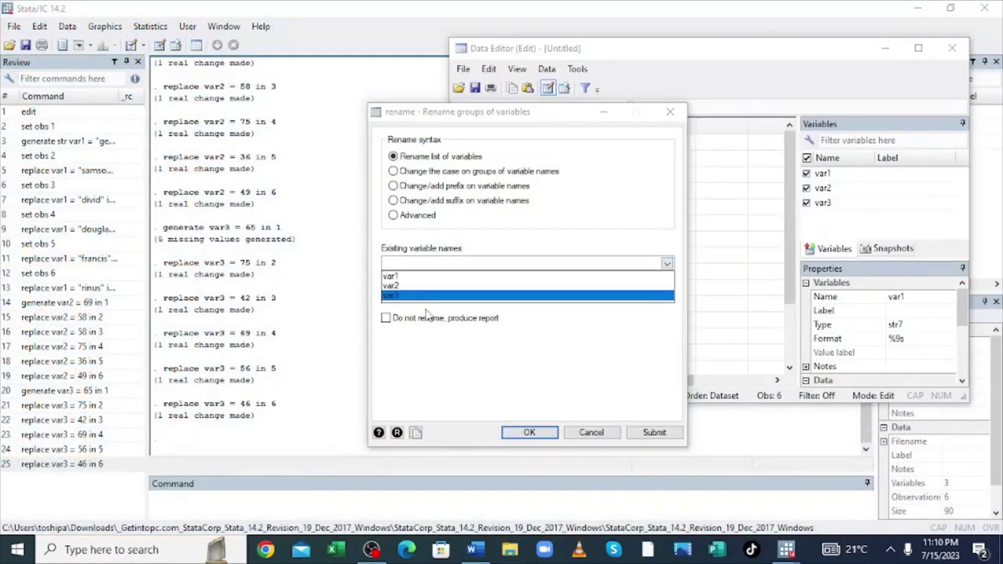
{"action": "left_click", "coordinate": [439, 275]}
{"action": "left_click", "coordinate": [491, 387]}
{"action": "left_click", "coordinate": [403, 295]}
{"action": "type", "text": "name"}
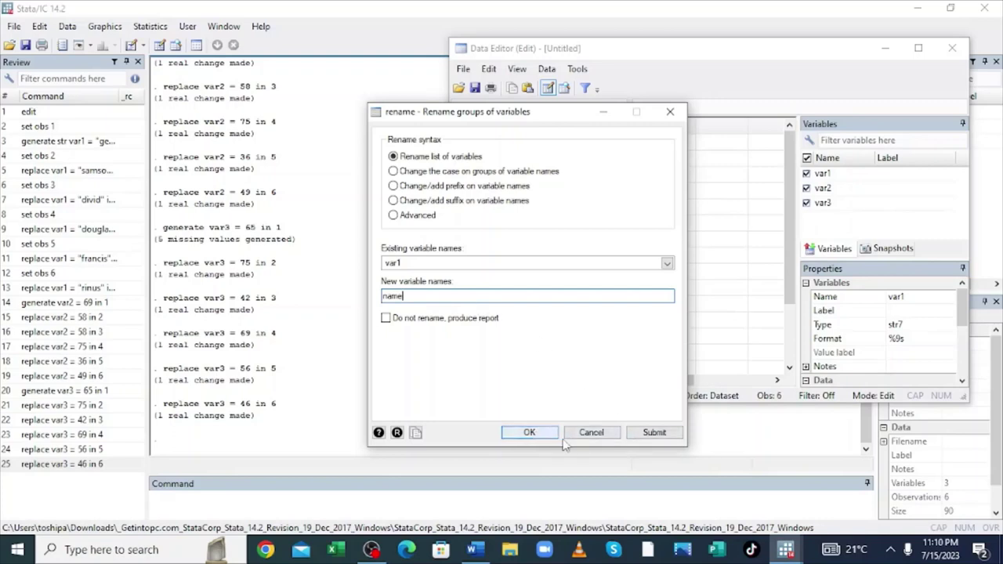
{"action": "left_click", "coordinate": [653, 433]}
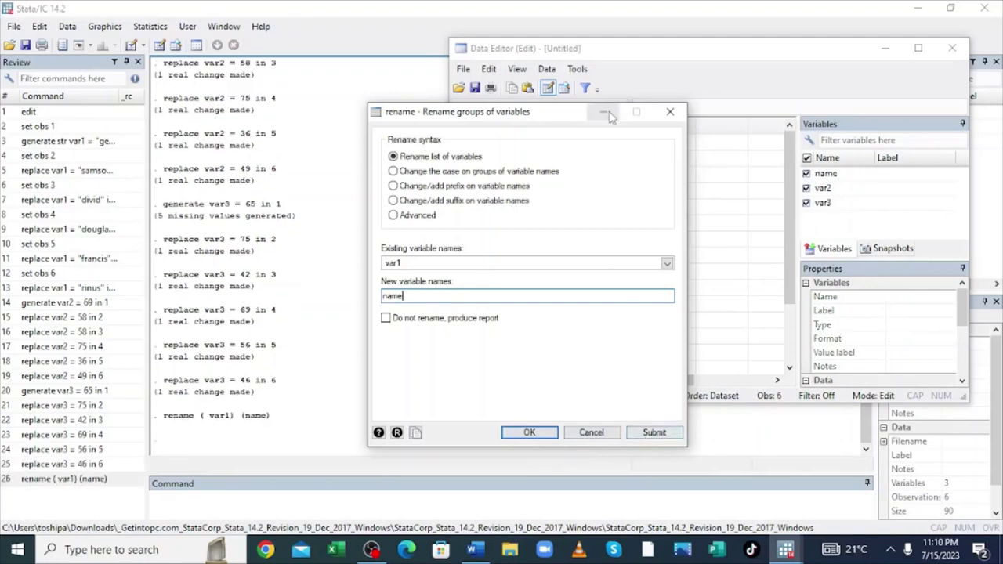
- Rename var2 to math in the rename dialog
{"action": "left_click", "coordinate": [669, 111]}
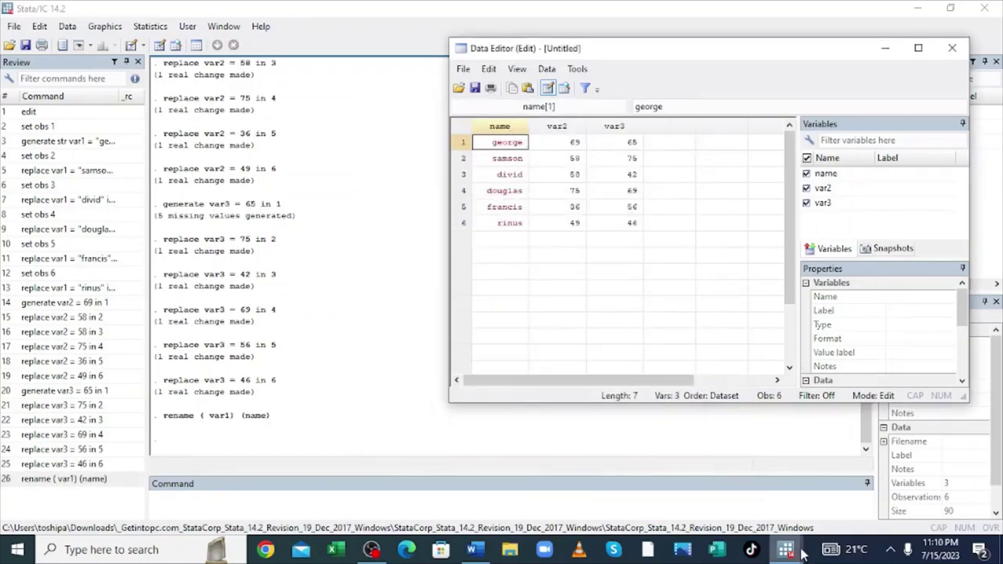
{"action": "mouse_move", "coordinate": [804, 537]}
{"action": "mouse_move", "coordinate": [819, 509]}
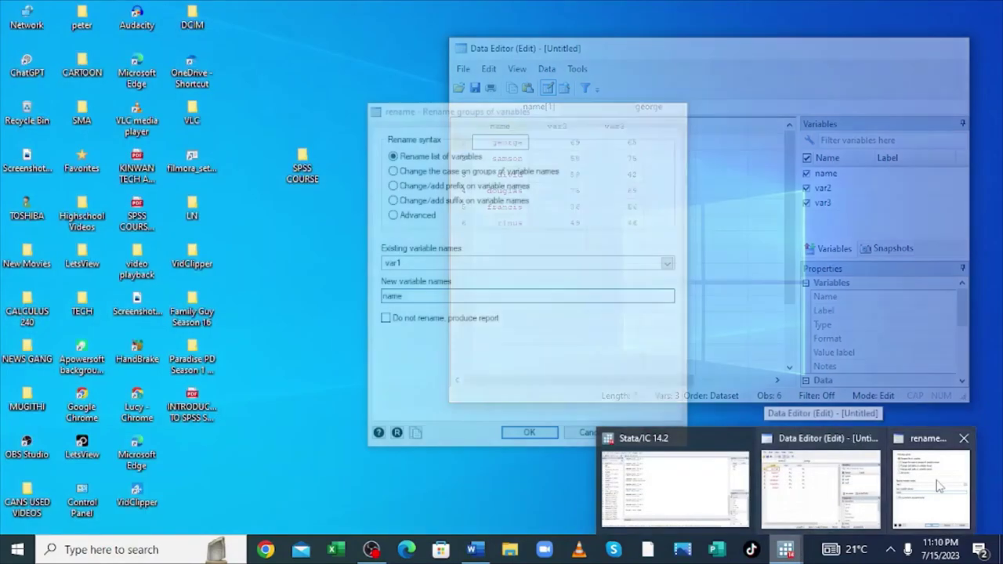
{"action": "left_click", "coordinate": [934, 481]}
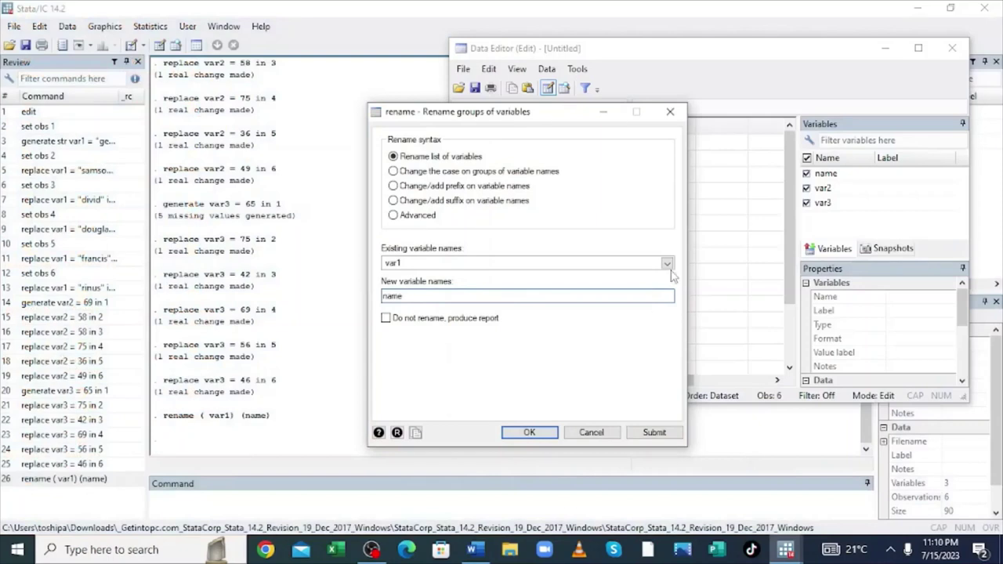
{"action": "left_click", "coordinate": [666, 263]}
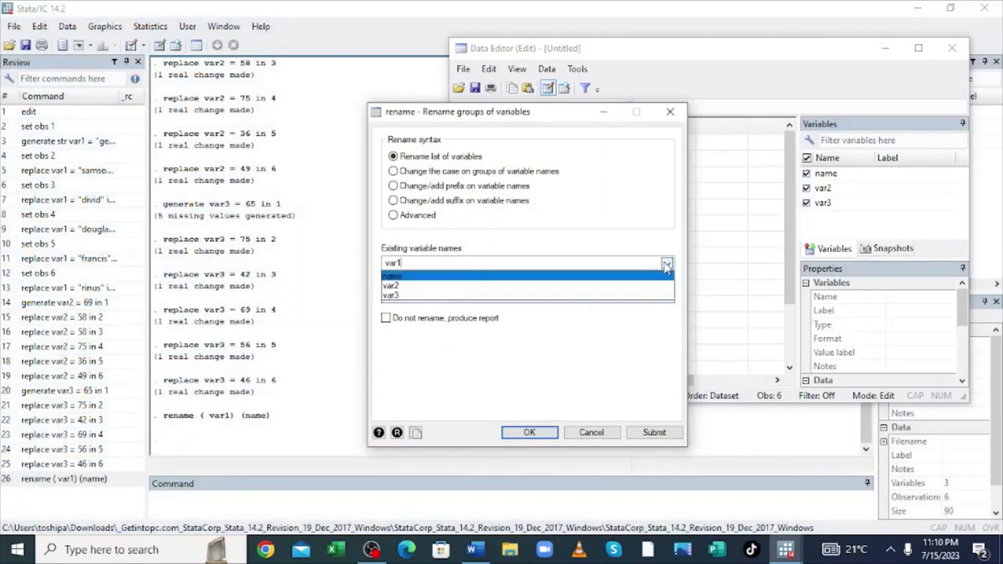
{"action": "left_click", "coordinate": [412, 287]}
{"action": "left_click", "coordinate": [400, 262]}
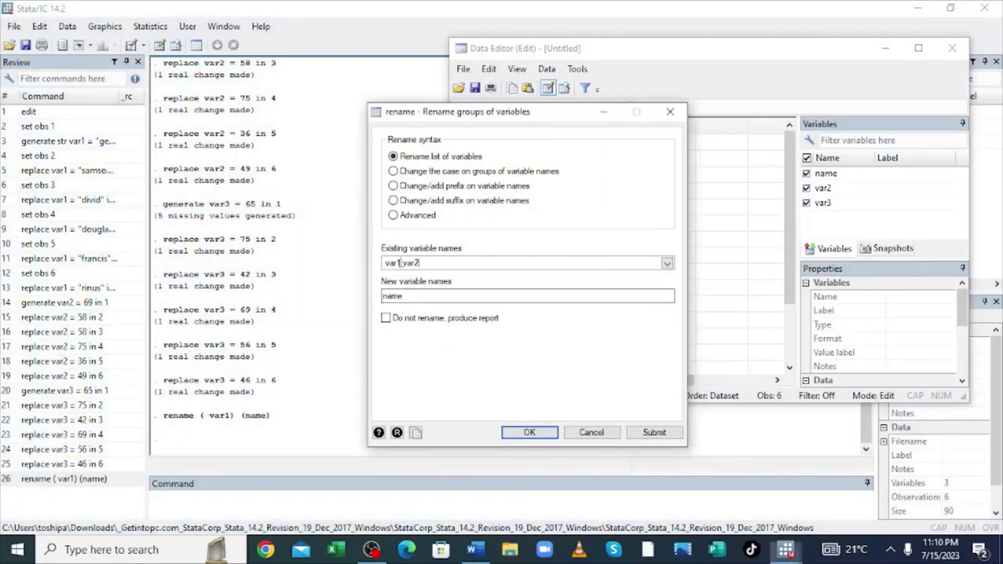
{"action": "left_click", "coordinate": [439, 263]}
{"action": "key", "text": "BackSpace"}
{"action": "key", "text": "BackSpace"}
{"action": "key", "text": "BackSpace"}
{"action": "key", "text": "BackSpace"}
{"action": "key", "text": "BackSpace"}
{"action": "key", "text": "BackSpace"}
{"action": "type", "text": "2"}
{"action": "left_click", "coordinate": [405, 296]}
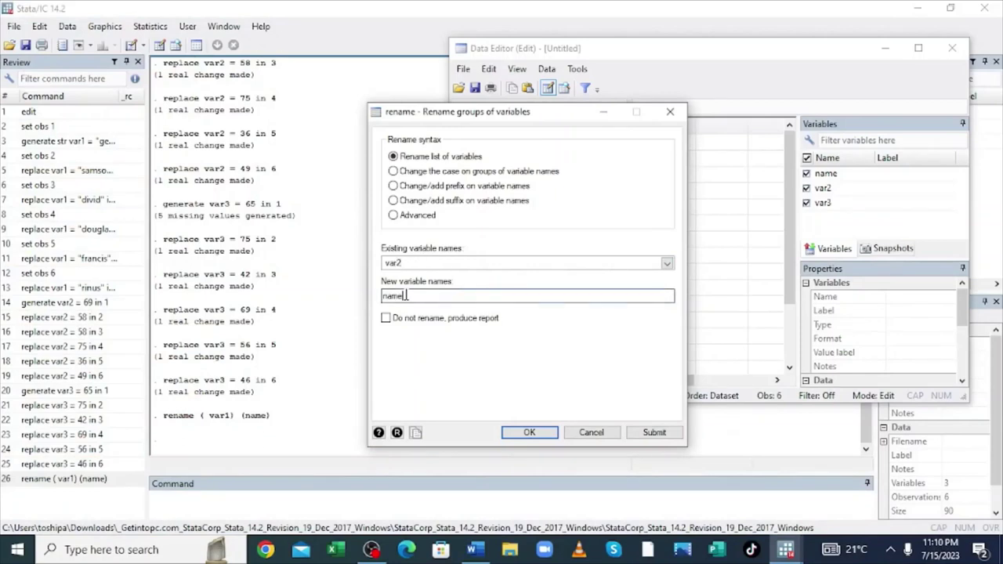
{"action": "key", "text": "BackSpace"}
{"action": "key", "text": "BackSpace"}
{"action": "key", "text": "BackSpace"}
{"action": "key", "text": "BackSpace"}
{"action": "type", "text": "math"}
{"action": "left_click", "coordinate": [654, 434]}
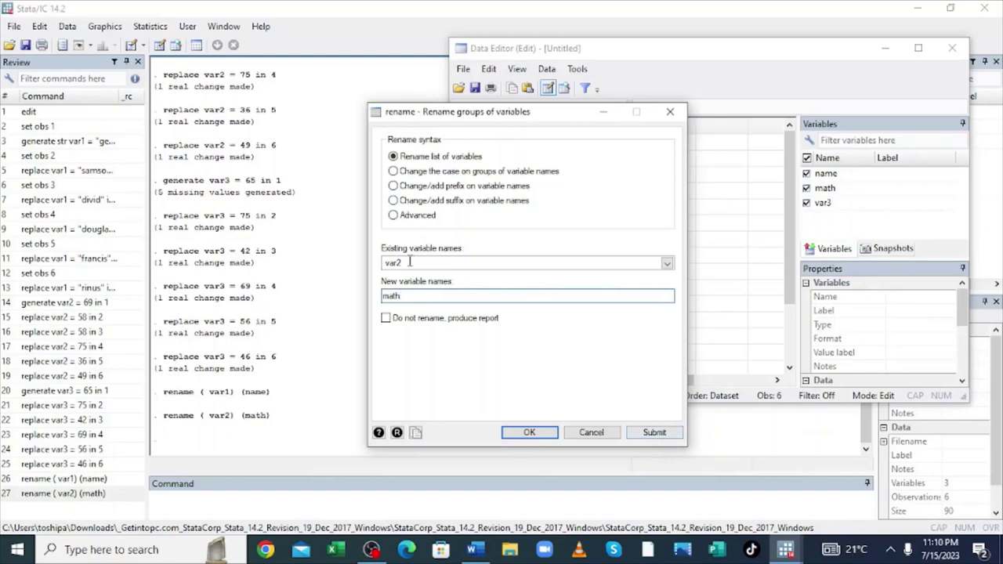
- Rename var3 to eng and close the rename dialog
{"action": "key", "text": "BackSpace"}
{"action": "type", "text": "3"}
{"action": "left_click", "coordinate": [407, 298]}
{"action": "key", "text": "BackSpace"}
{"action": "key", "text": "BackSpace"}
{"action": "key", "text": "BackSpace"}
{"action": "key", "text": "BackSpace"}
{"action": "type", "text": "eng"}
{"action": "left_click", "coordinate": [655, 432]}
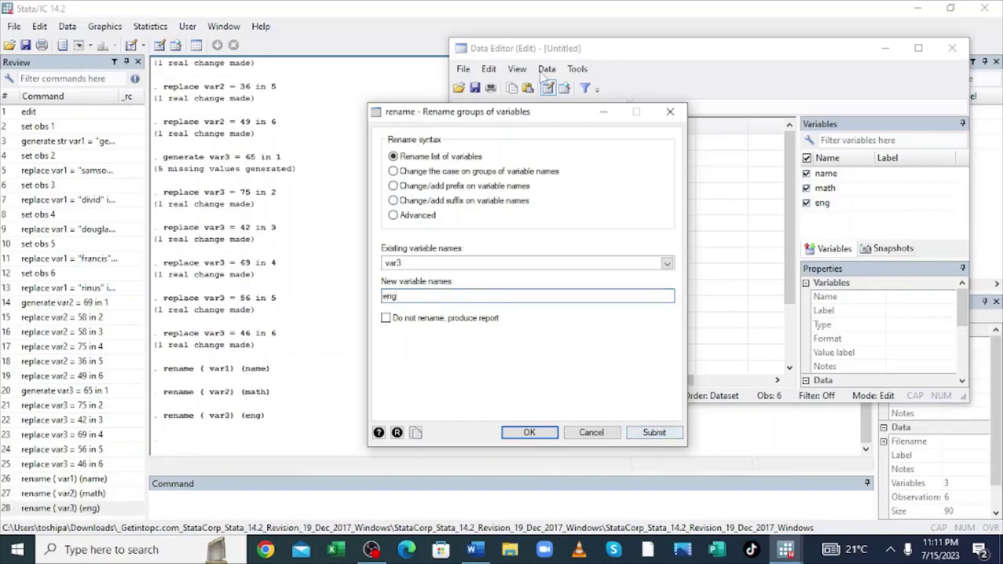
{"action": "key", "text": "Escape"}
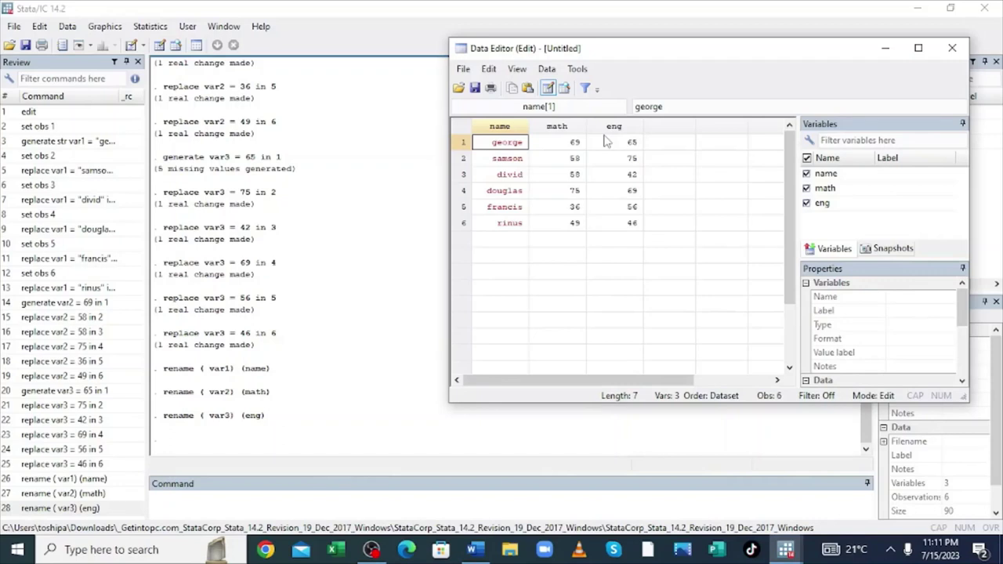
- Run the string-to-numeric (destring) conversion with the replace option on the dataset's variables
{"action": "left_click", "coordinate": [546, 68]}
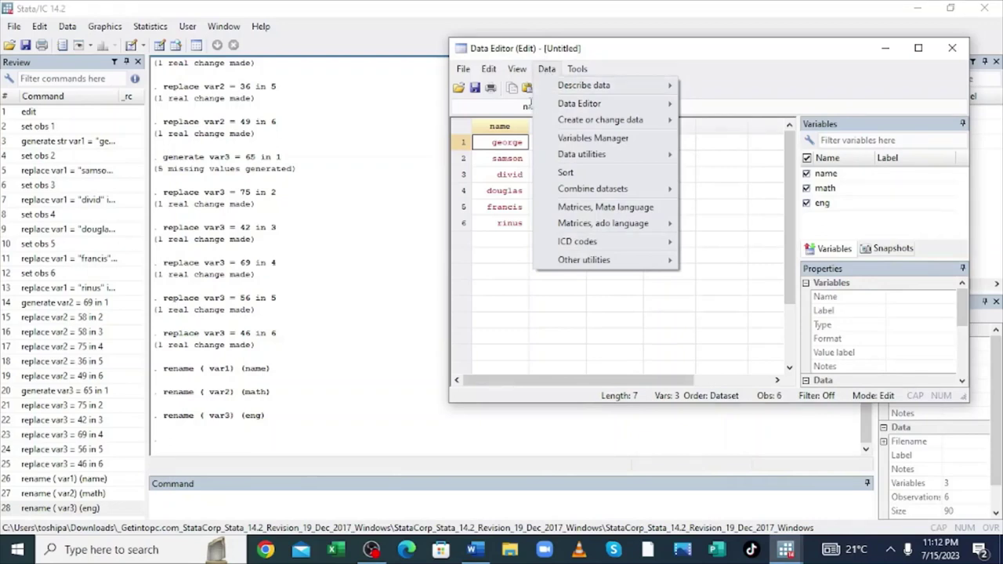
{"action": "left_click", "coordinate": [499, 307]}
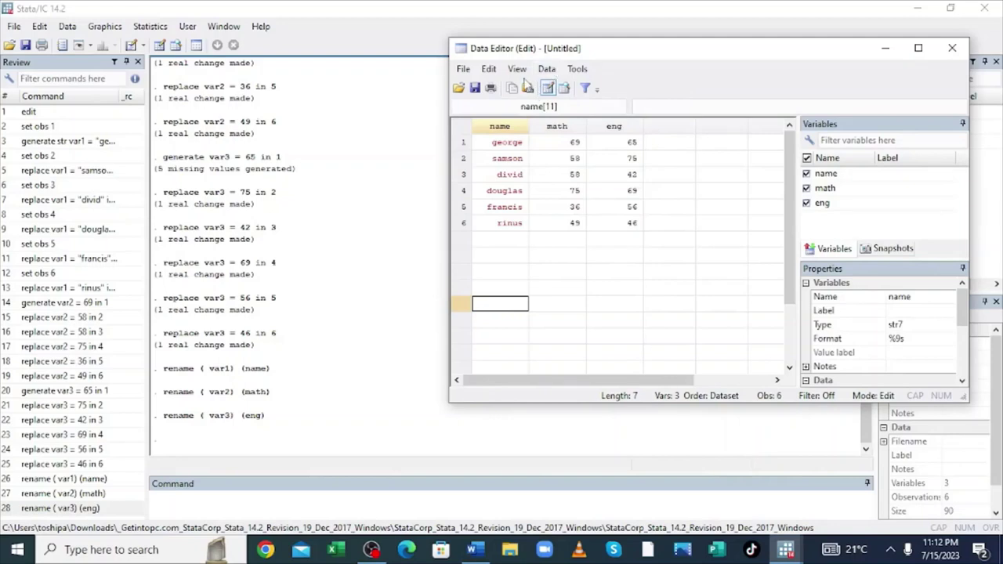
{"action": "left_click", "coordinate": [549, 70]}
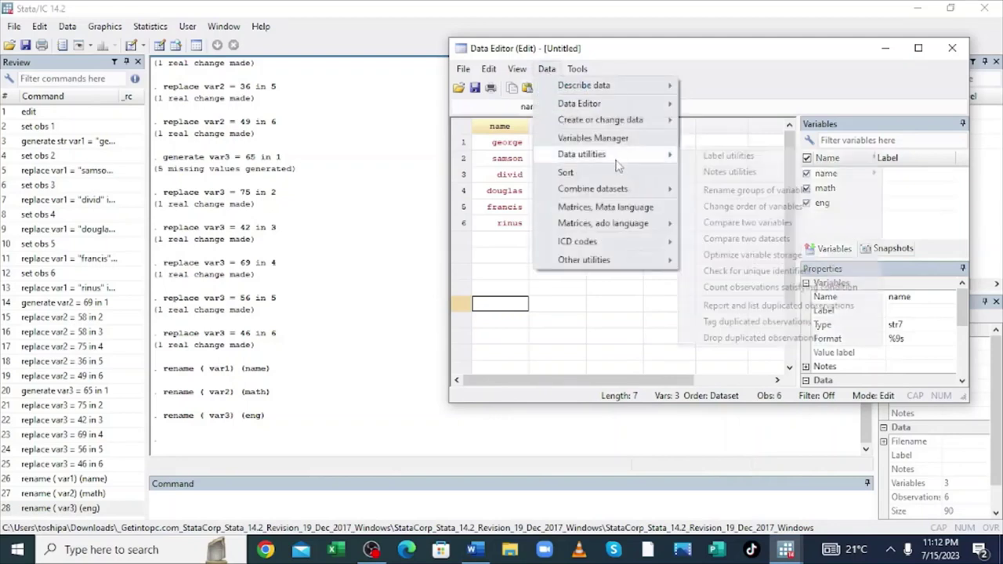
{"action": "mouse_move", "coordinate": [617, 124]}
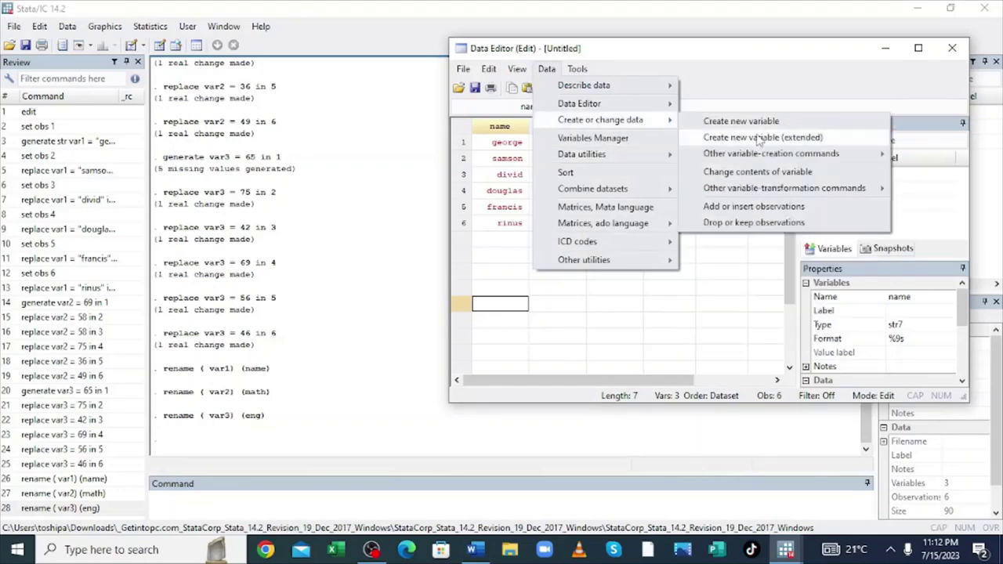
{"action": "mouse_move", "coordinate": [759, 193]}
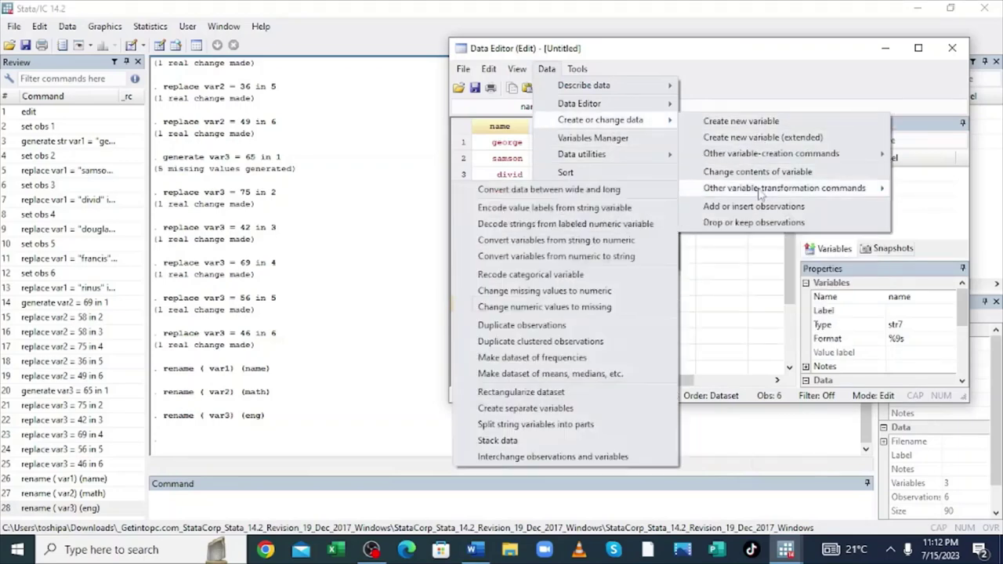
{"action": "left_click", "coordinate": [508, 241]}
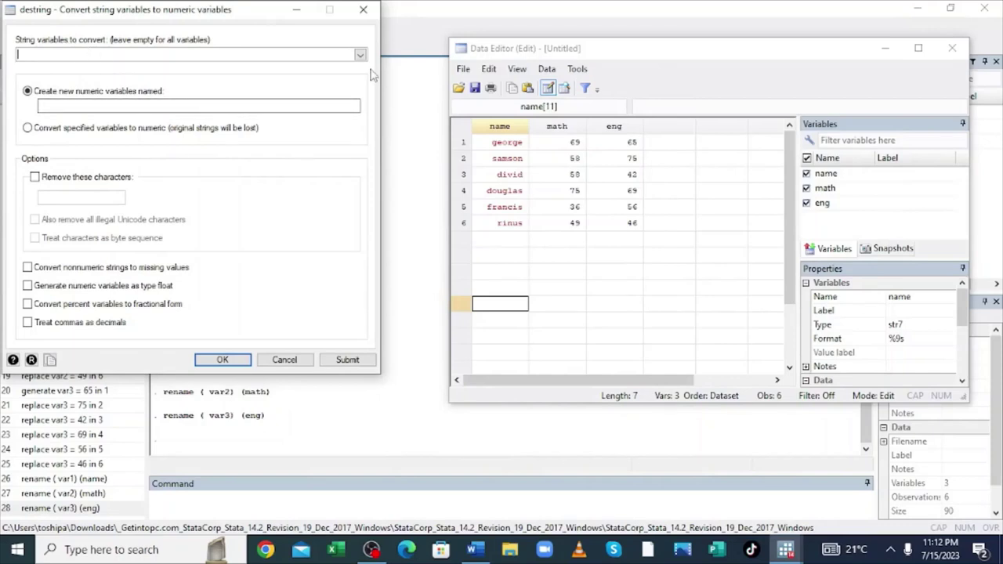
{"action": "left_click", "coordinate": [69, 105]}
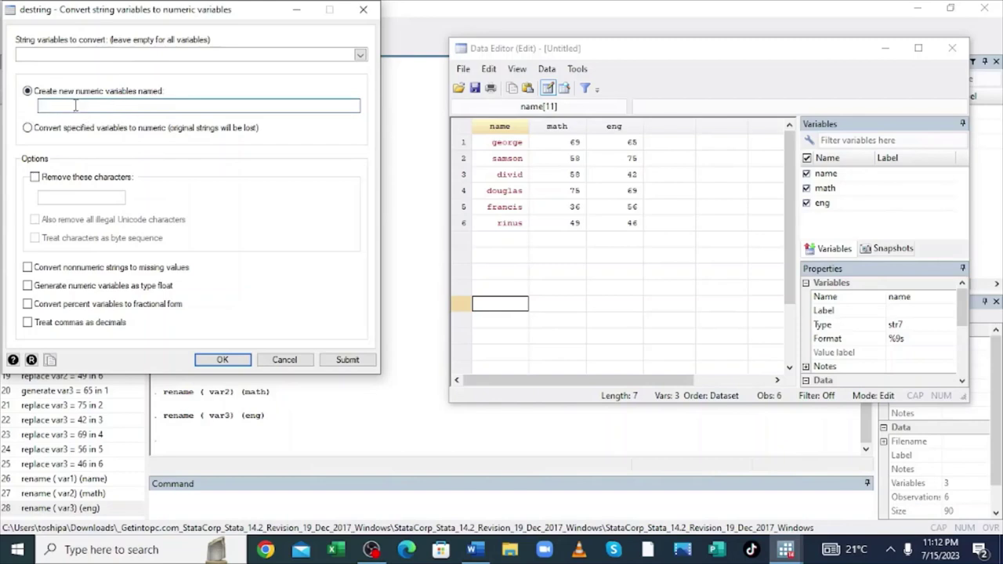
{"action": "type", "text": "name"}
{"action": "left_click", "coordinate": [29, 129]}
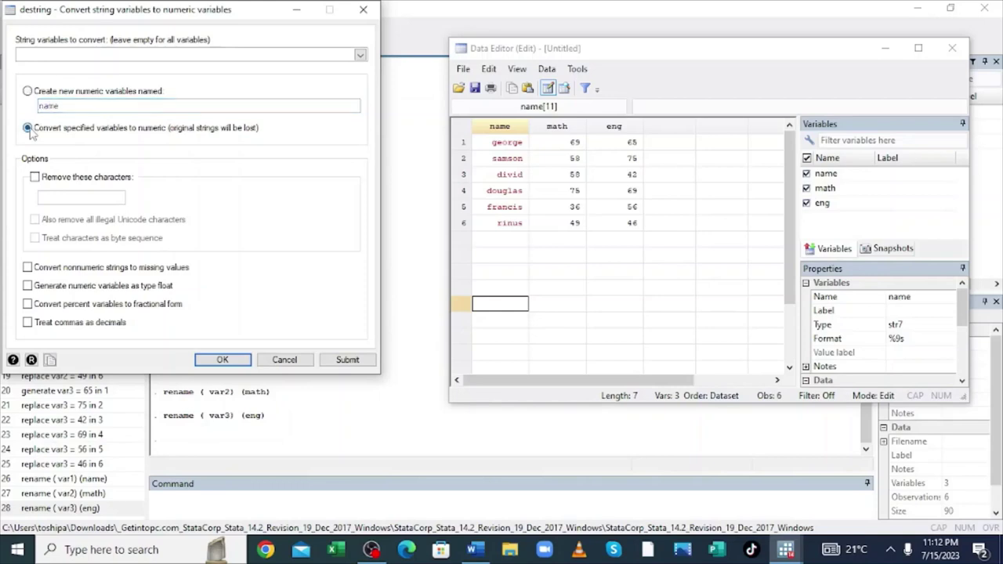
{"action": "left_click", "coordinate": [347, 359]}
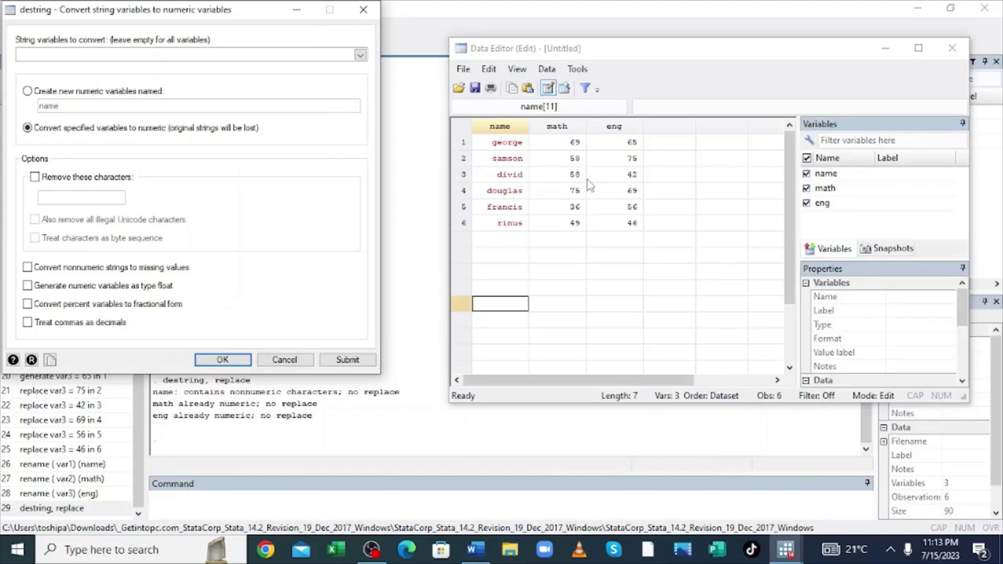
- Try tostring with 'ma' typed and the replace option, which returns a missing-variable error
{"action": "left_click", "coordinate": [362, 11]}
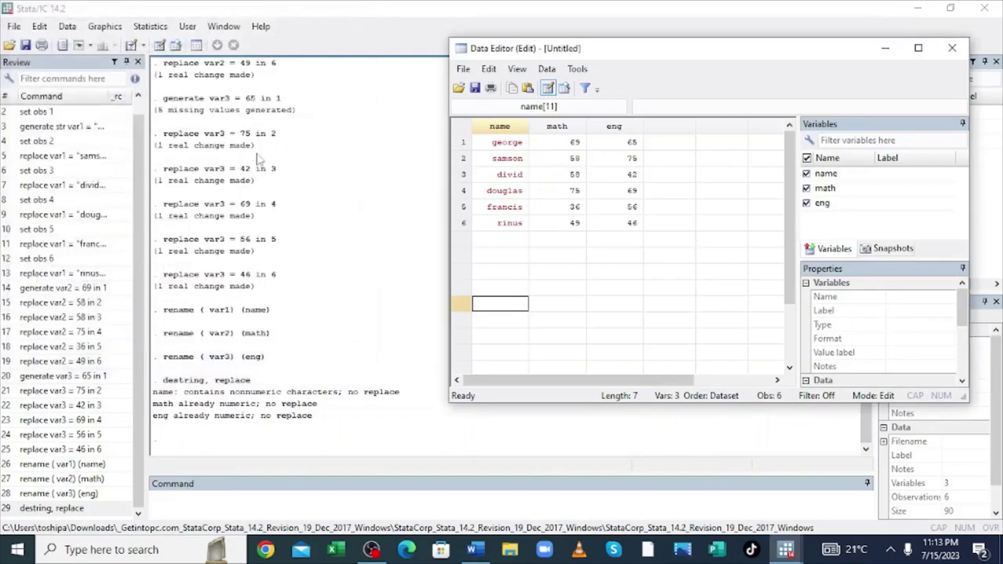
{"action": "left_click", "coordinate": [547, 70]}
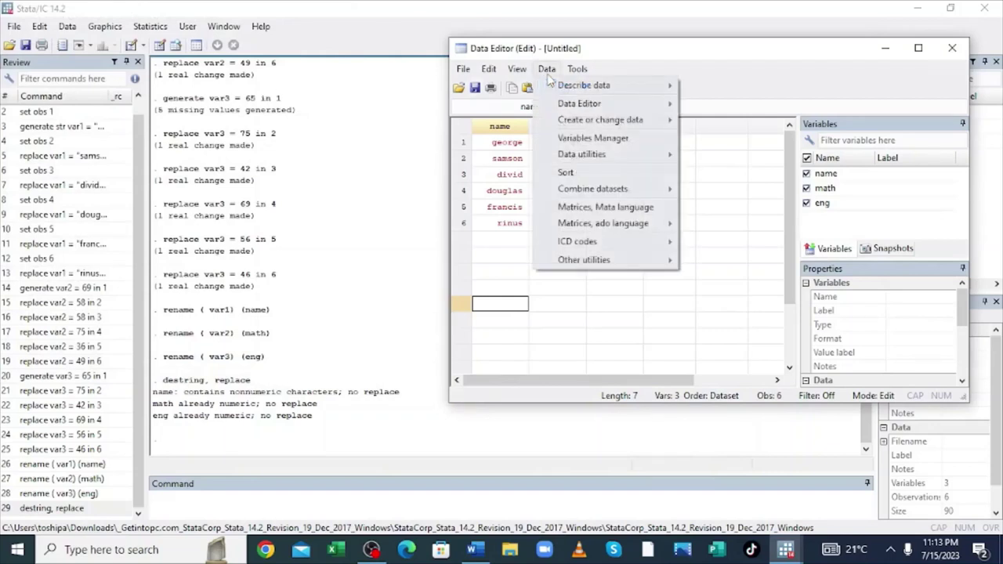
{"action": "mouse_move", "coordinate": [581, 121]}
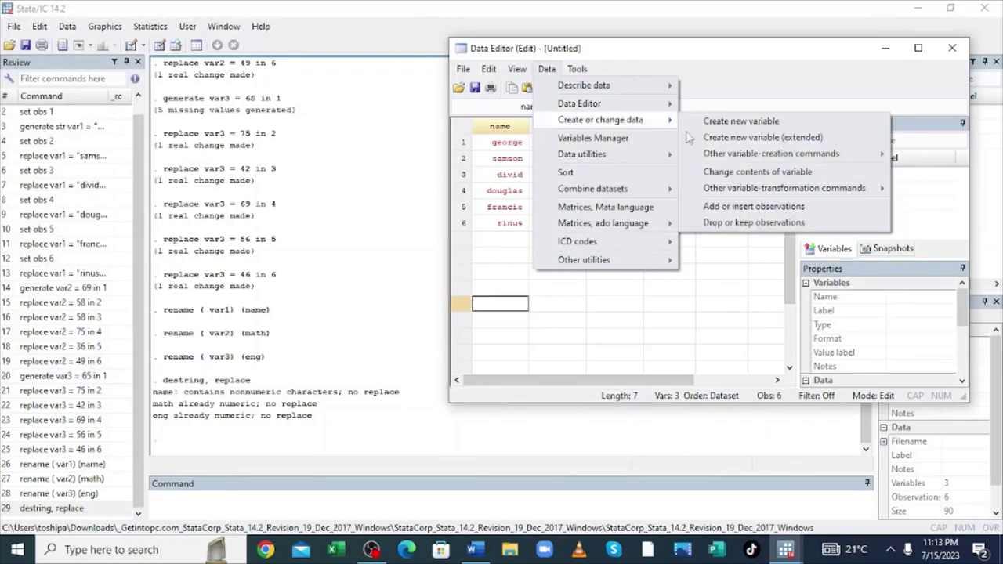
{"action": "mouse_move", "coordinate": [761, 160]}
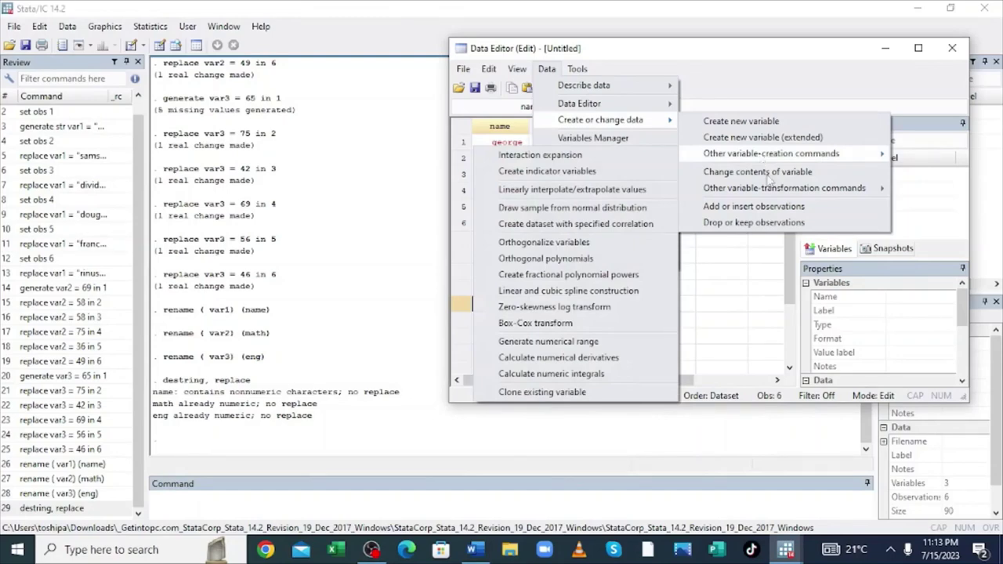
{"action": "mouse_move", "coordinate": [774, 194]}
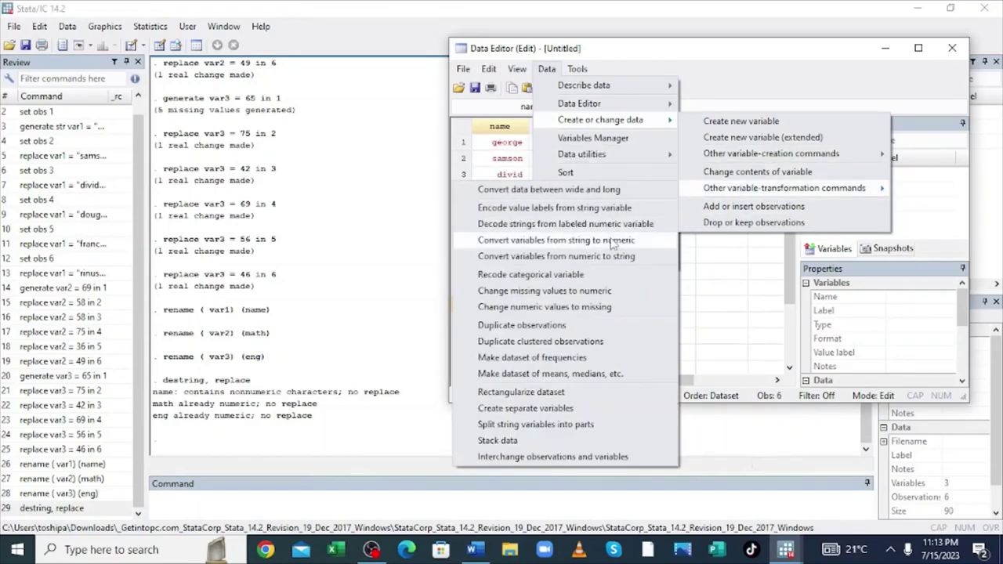
{"action": "left_click", "coordinate": [533, 258]}
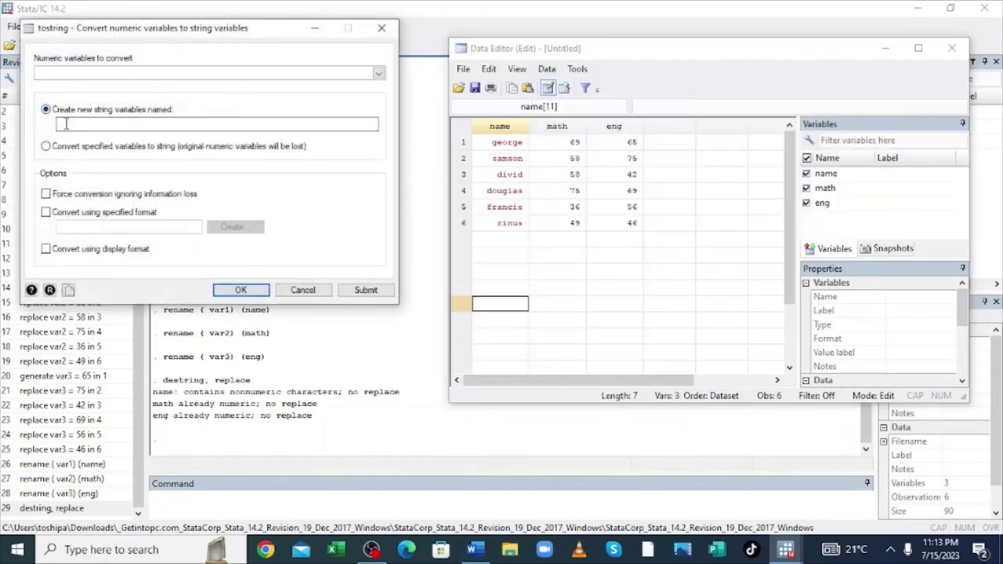
{"action": "left_click", "coordinate": [66, 123]}
{"action": "type", "text": "math"}
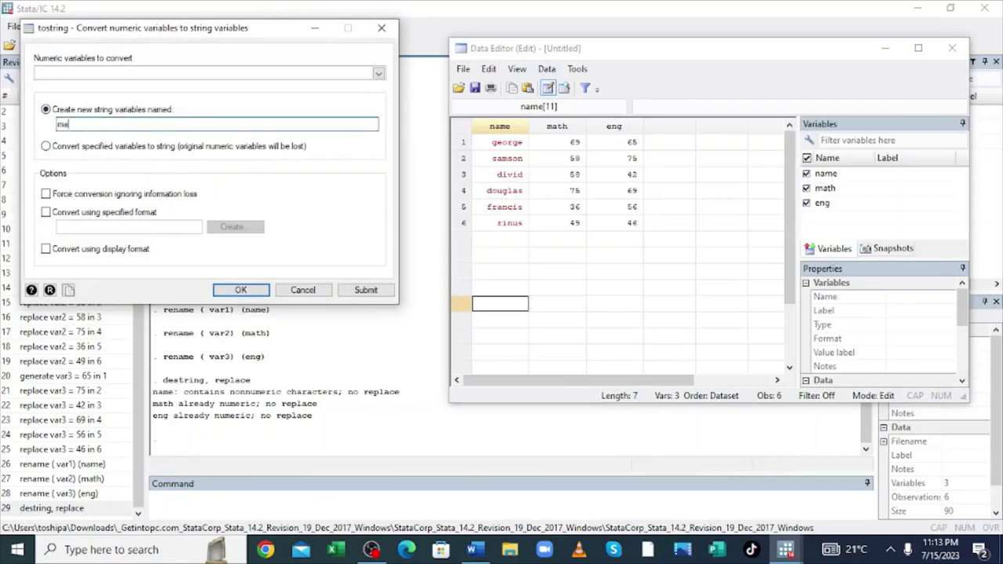
{"action": "left_click", "coordinate": [45, 146]}
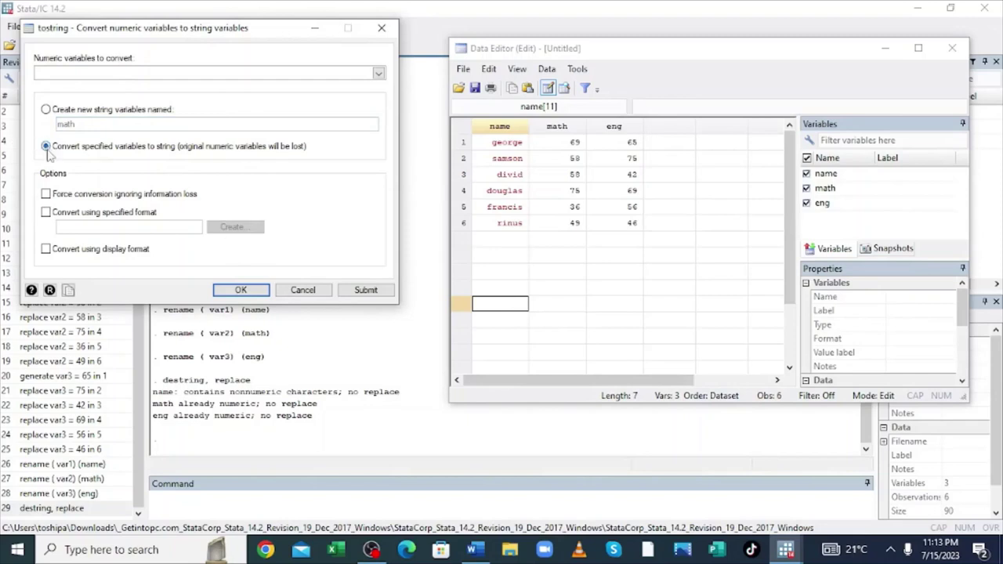
{"action": "left_click", "coordinate": [363, 290]}
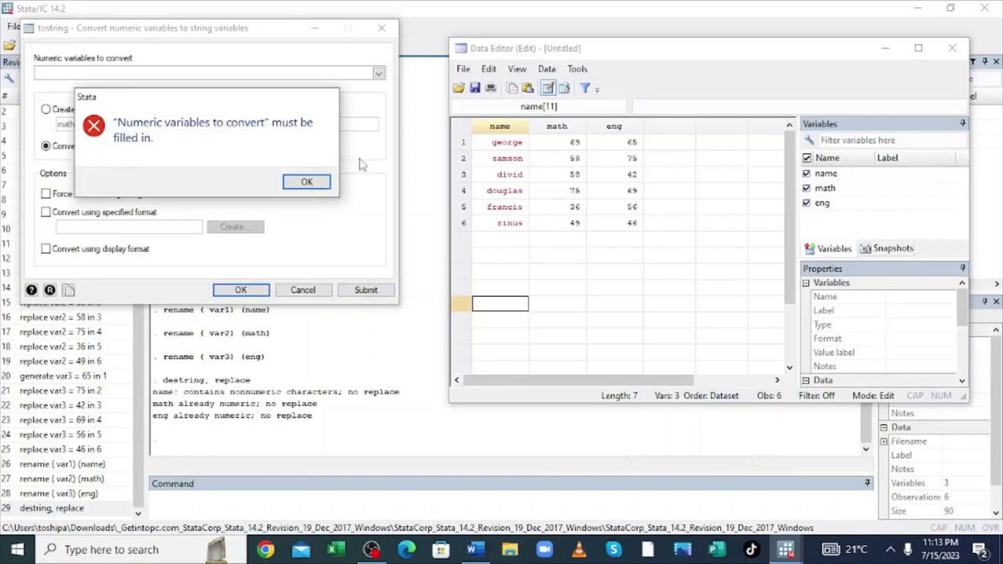
- Select math from the numeric variables list and convert it to string in place
{"action": "left_click", "coordinate": [306, 182]}
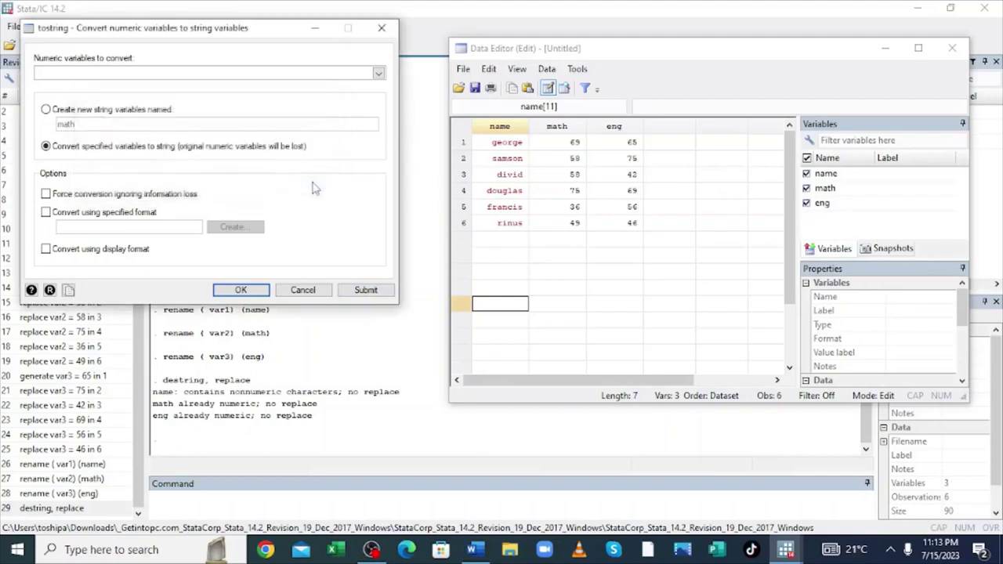
{"action": "left_click", "coordinate": [378, 72]}
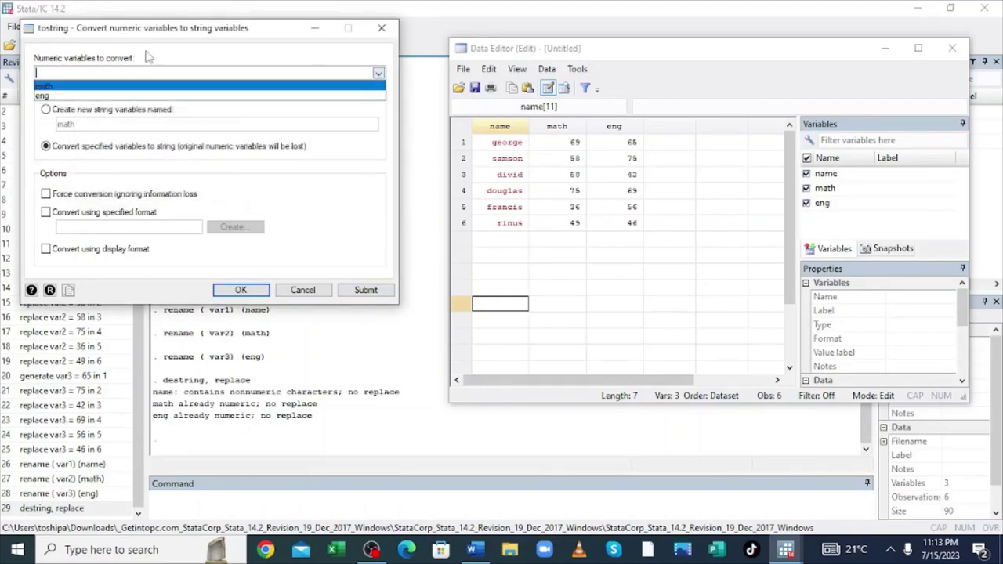
{"action": "left_click", "coordinate": [106, 85]}
{"action": "left_click", "coordinate": [205, 69]}
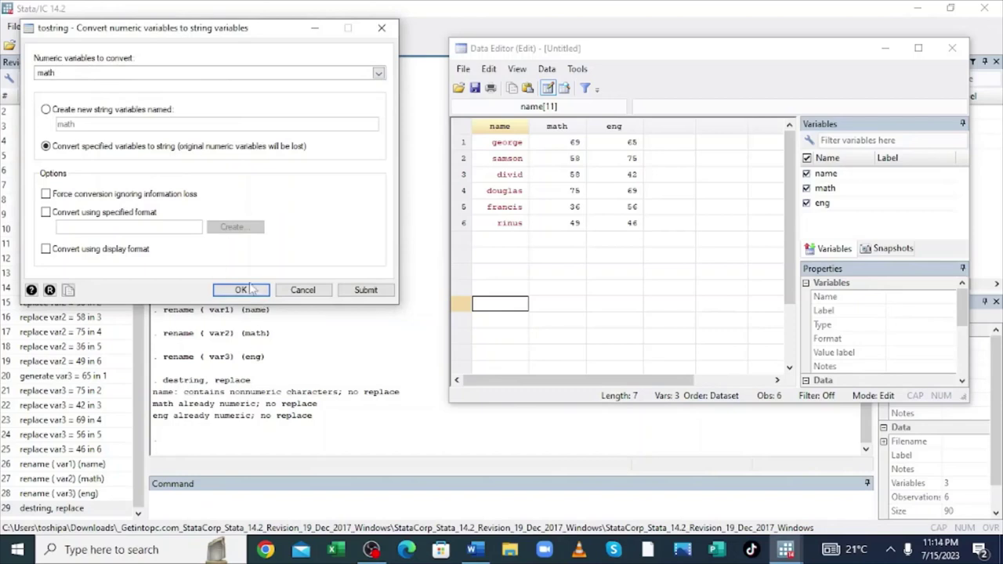
{"action": "left_click", "coordinate": [370, 294]}
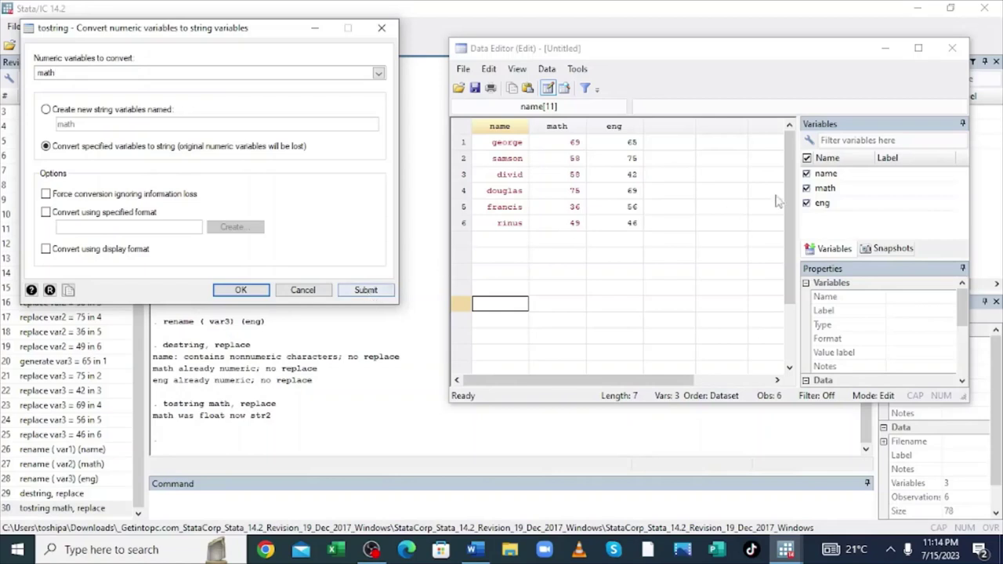
- Close the Data Editor and tostring dialog, then reopen the Data Editor with edit
{"action": "left_click", "coordinate": [961, 59]}
{"action": "left_click", "coordinate": [959, 56]}
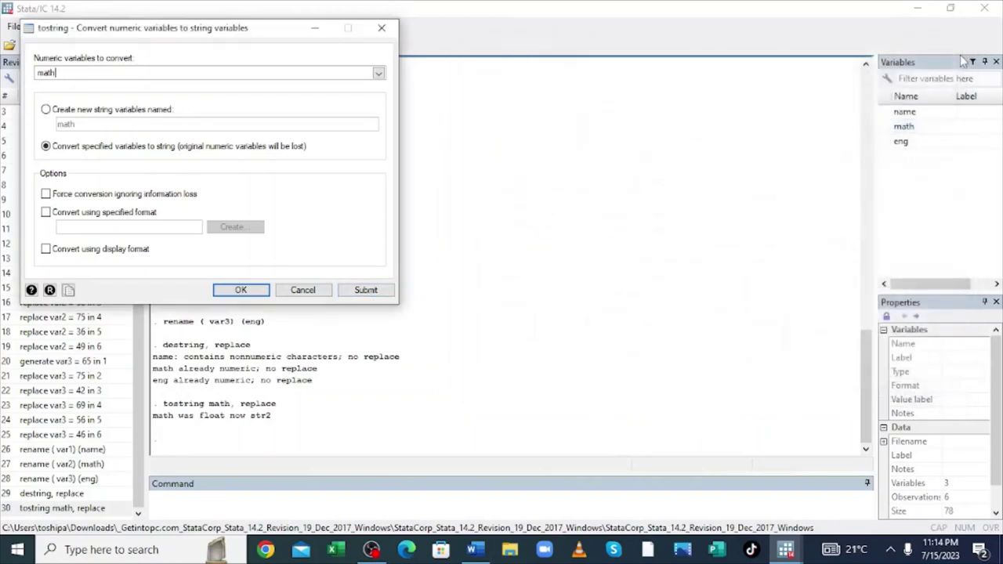
{"action": "left_click", "coordinate": [785, 549]}
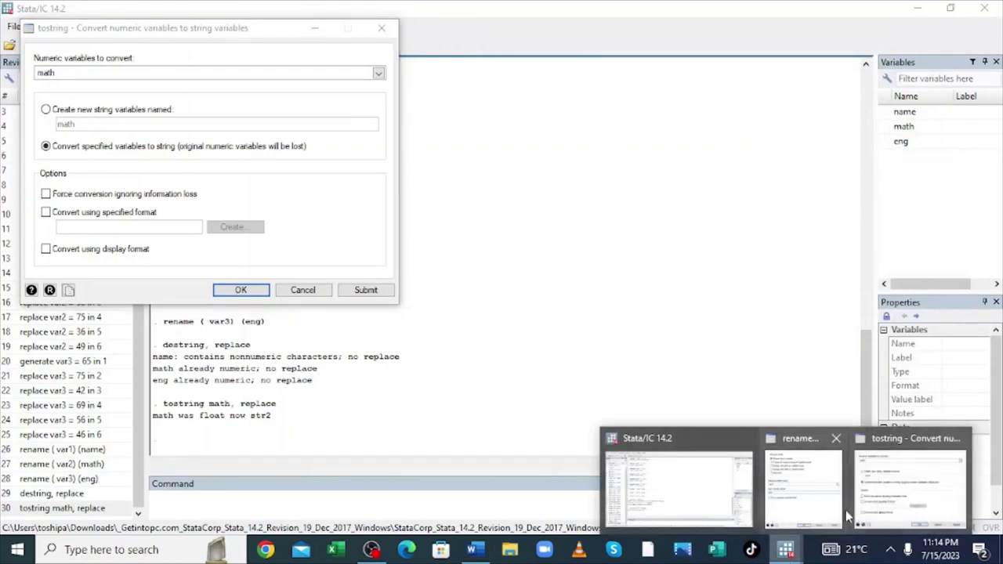
{"action": "left_click", "coordinate": [256, 506]}
{"action": "type", "text": "edit"}
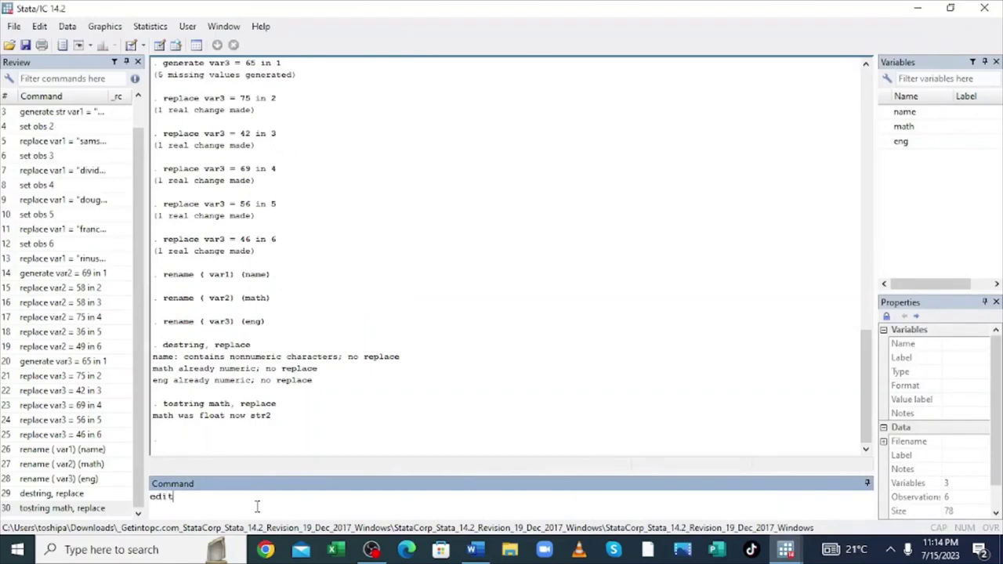
{"action": "key", "text": "Return"}
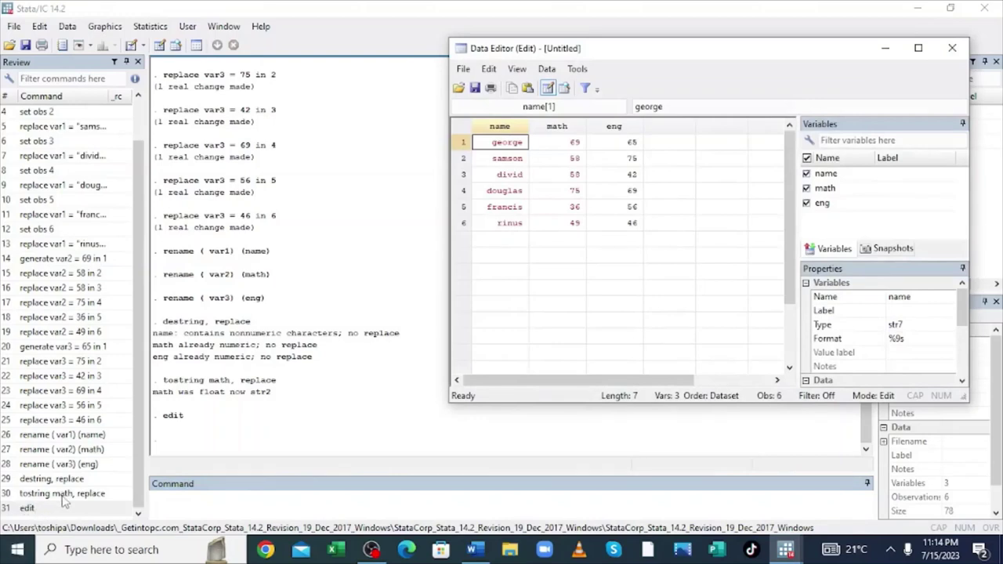
- Edit the recalled 'tostring math, replace' into 'destring math, replace' and run it
{"action": "left_click", "coordinate": [64, 495]}
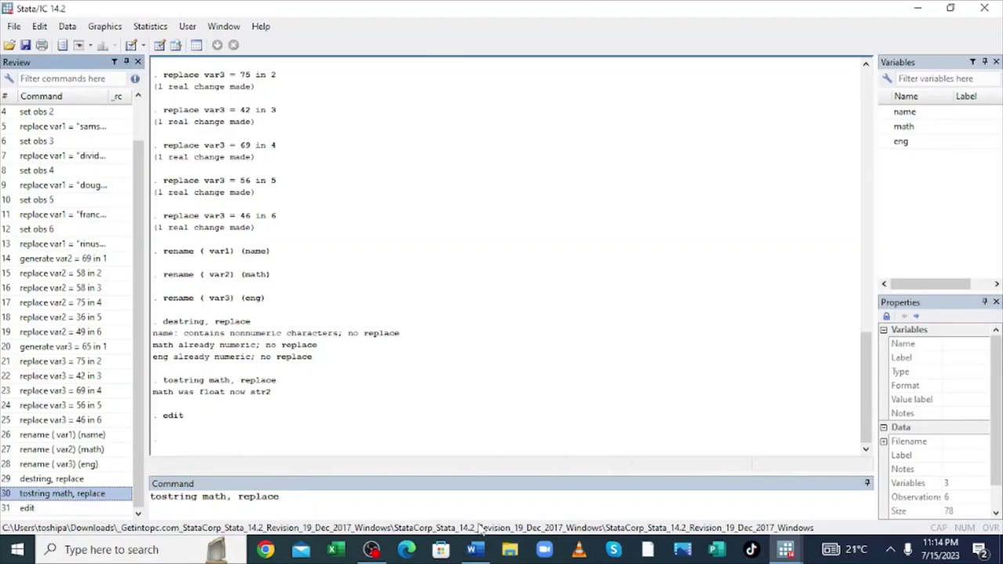
{"action": "left_click", "coordinate": [163, 496]}
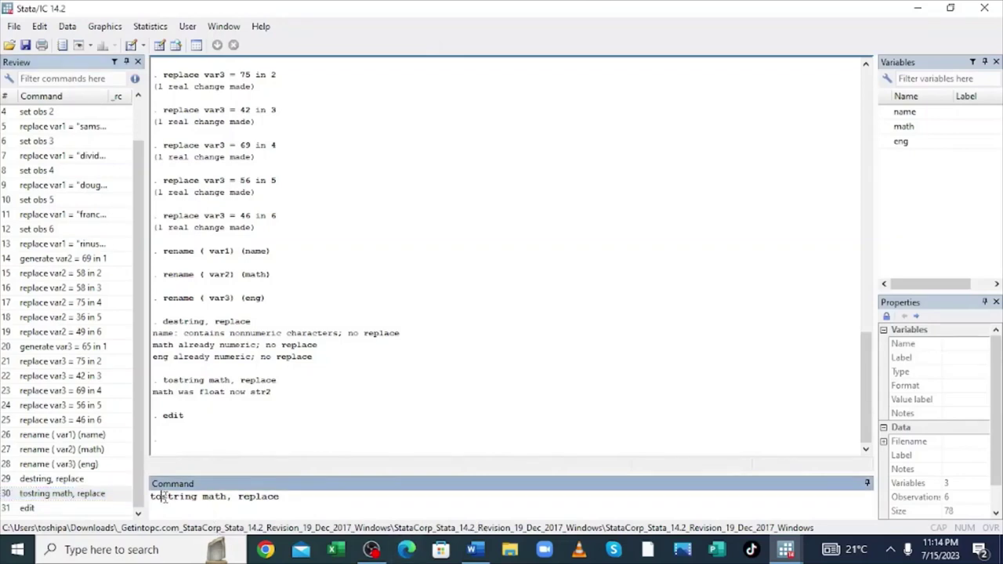
{"action": "key", "text": "BackSpace"}
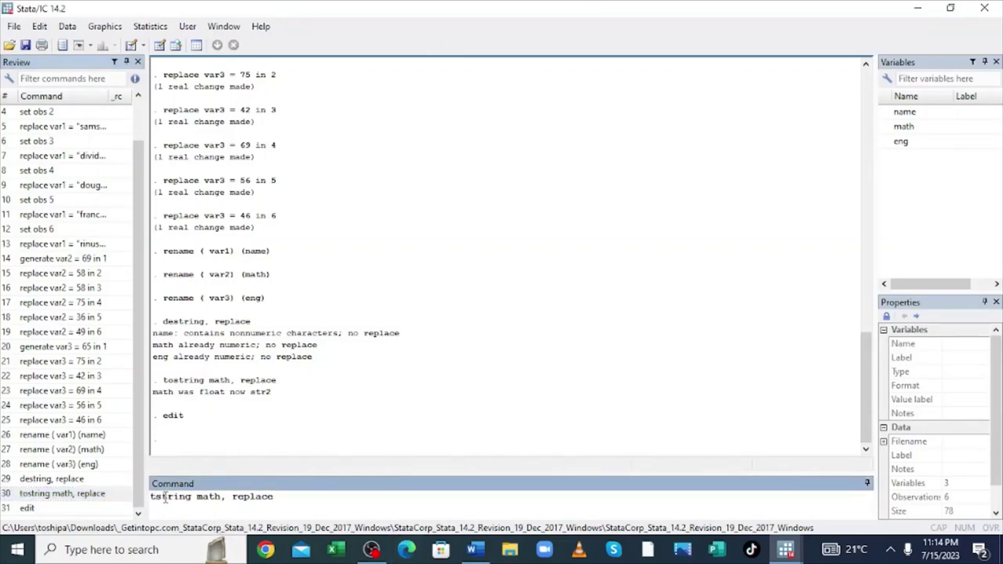
{"action": "key", "text": "BackSpace"}
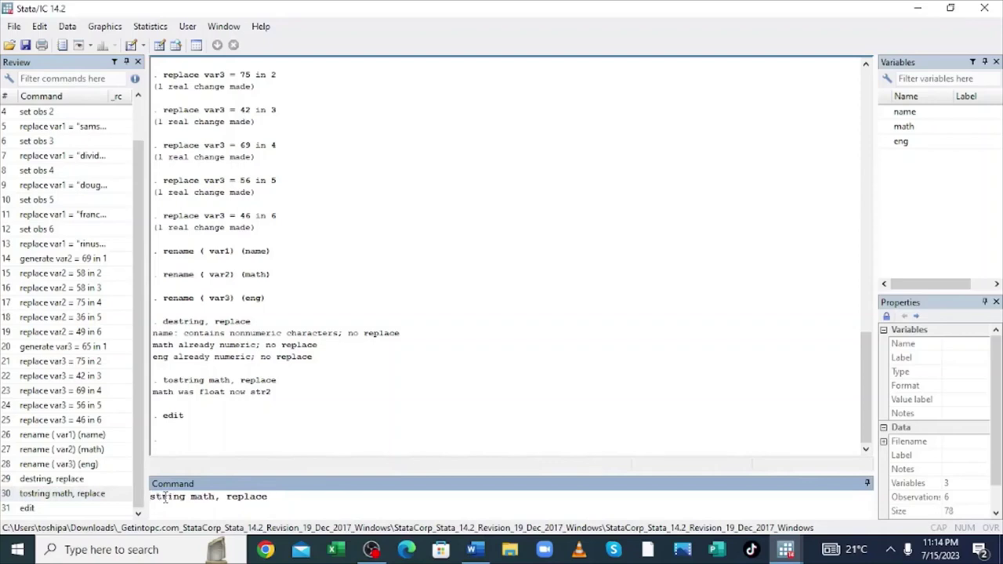
{"action": "type", "text": "de"}
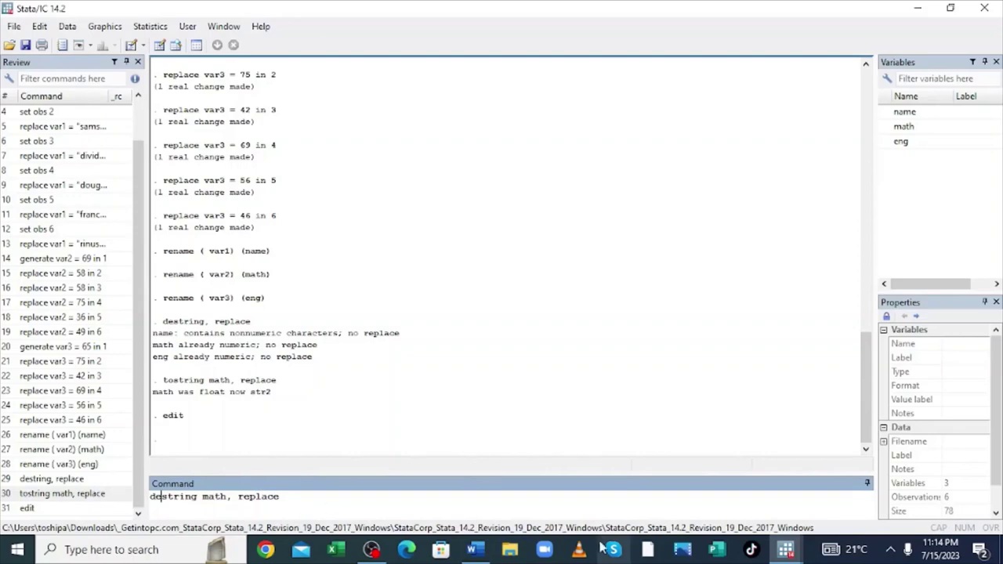
{"action": "key", "text": "Return"}
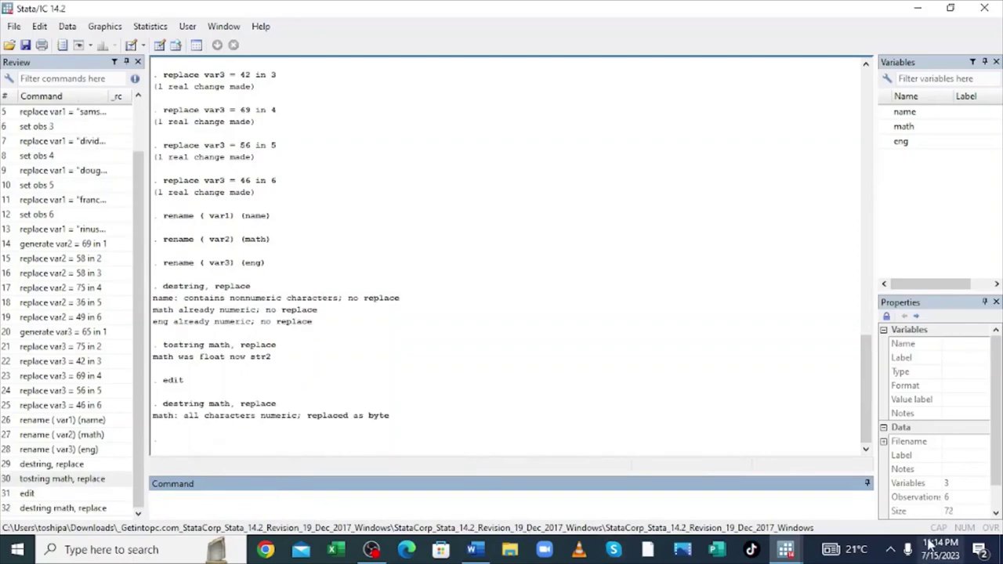
- Bring the Data Editor forward to check name, math and eng, then open the Graphics menu
{"action": "mouse_move", "coordinate": [785, 549]}
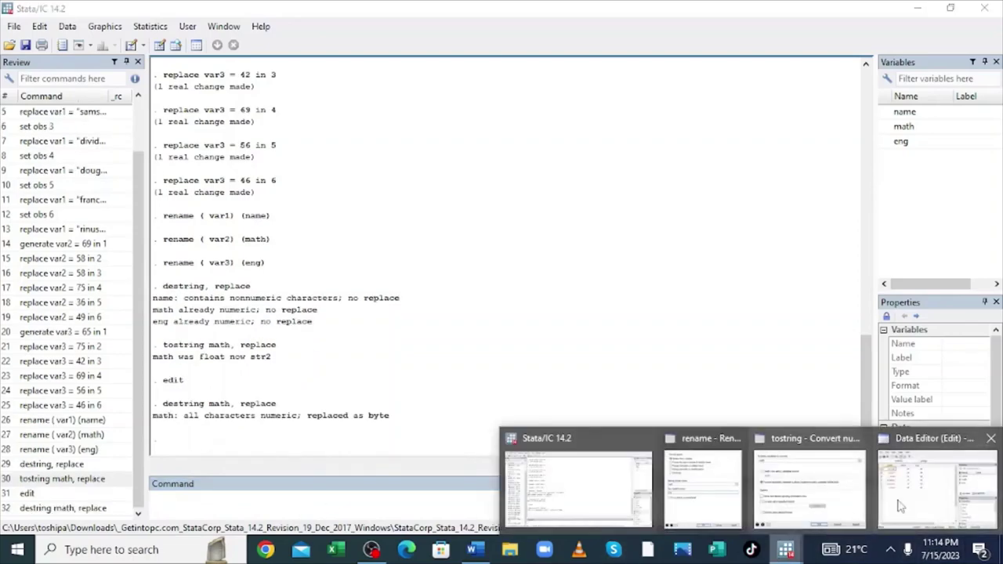
{"action": "left_click", "coordinate": [936, 486]}
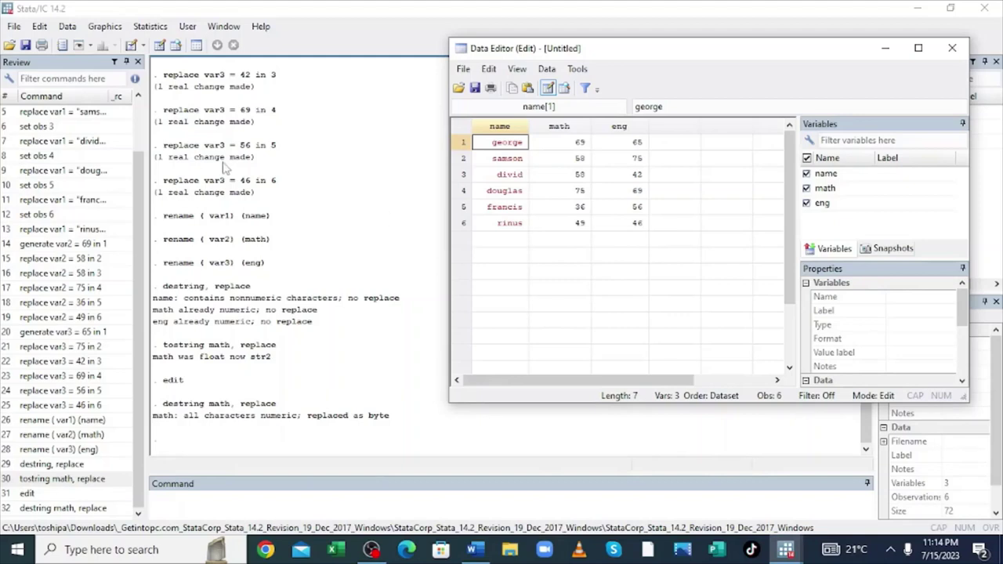
{"action": "left_click", "coordinate": [107, 27]}
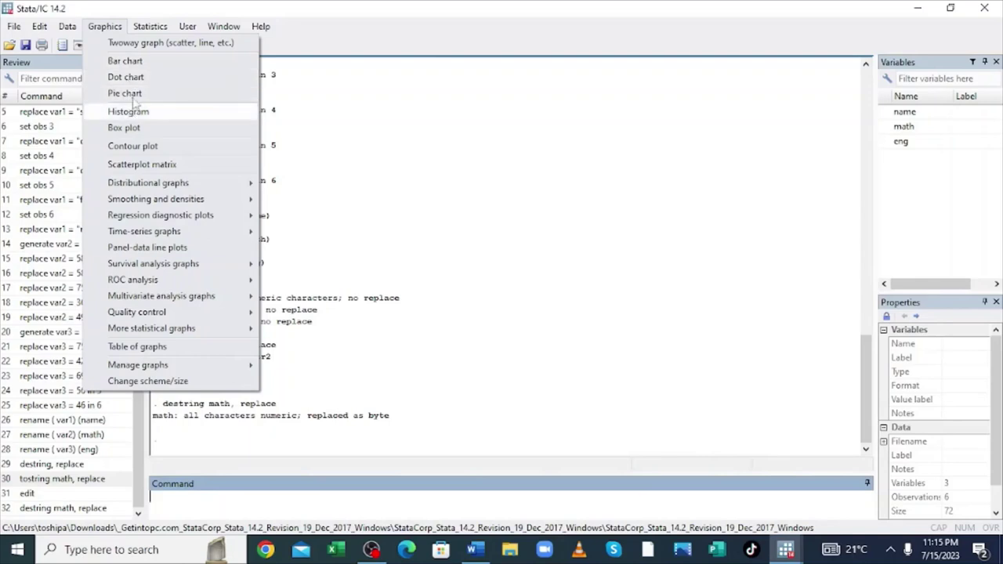
- Expand Statistics > Summaries, tables, and tests > Classical tests of hypotheses to reveal the t test entry
{"action": "mouse_move", "coordinate": [137, 32]}
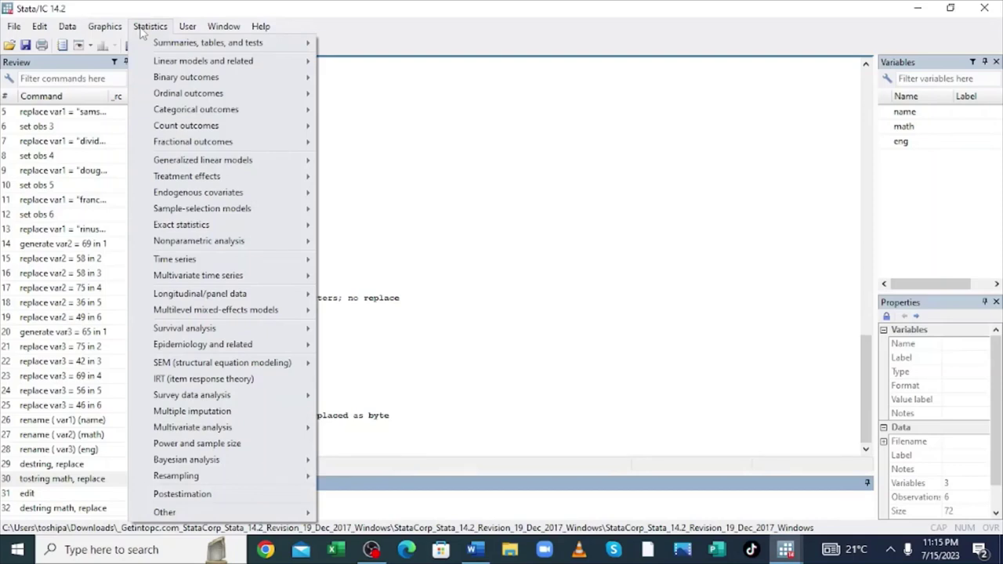
{"action": "mouse_move", "coordinate": [166, 44]}
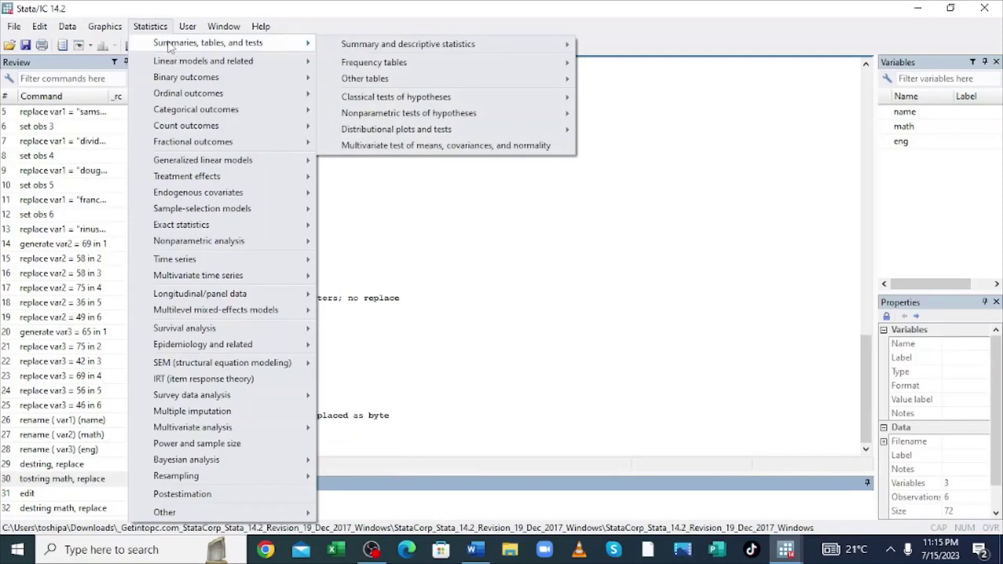
{"action": "mouse_move", "coordinate": [196, 61]}
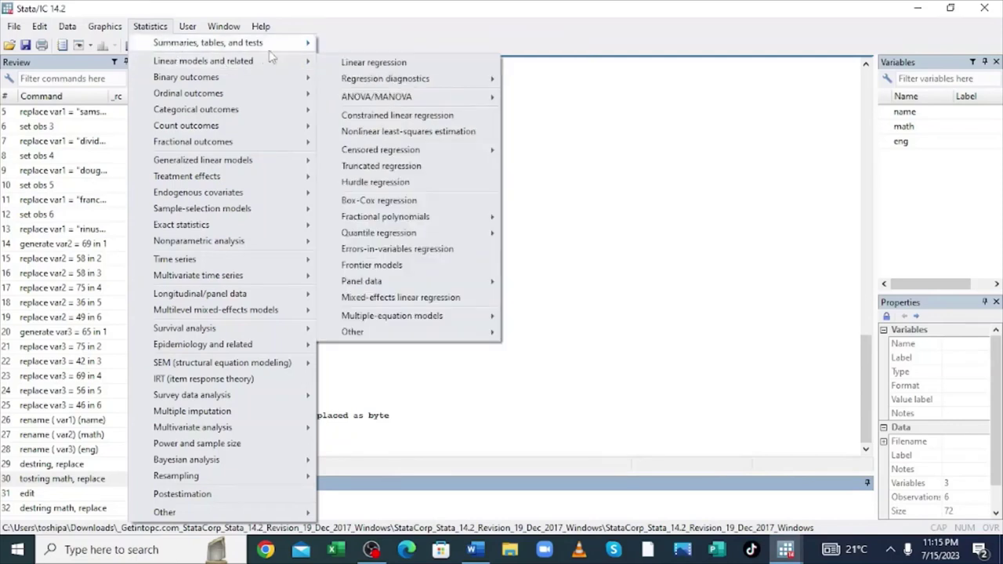
{"action": "mouse_move", "coordinate": [337, 79]}
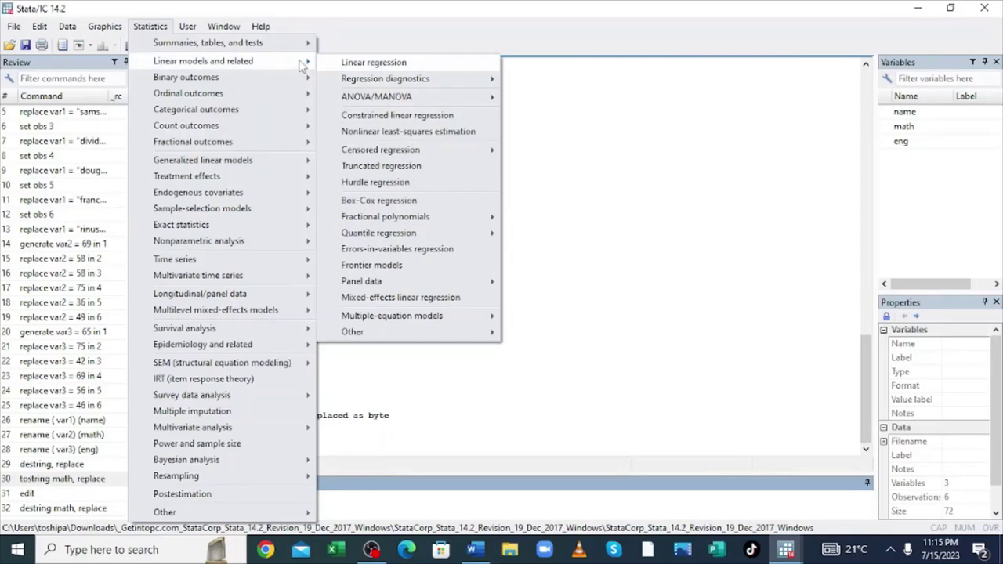
{"action": "mouse_move", "coordinate": [362, 80]}
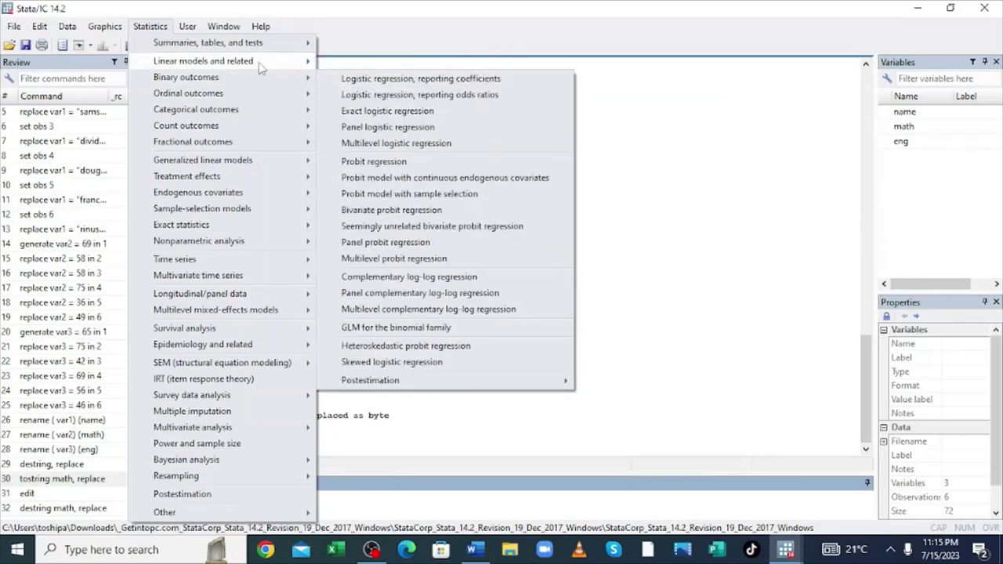
{"action": "left_click", "coordinate": [148, 28]}
{"action": "left_click", "coordinate": [147, 28]}
{"action": "left_click", "coordinate": [147, 29]}
{"action": "left_click", "coordinate": [149, 27]}
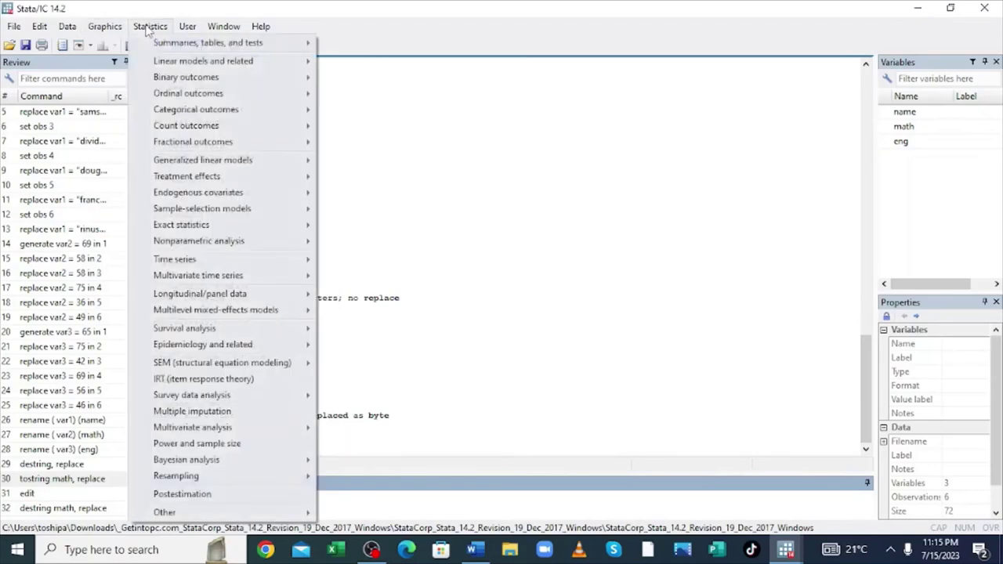
{"action": "mouse_move", "coordinate": [166, 49]}
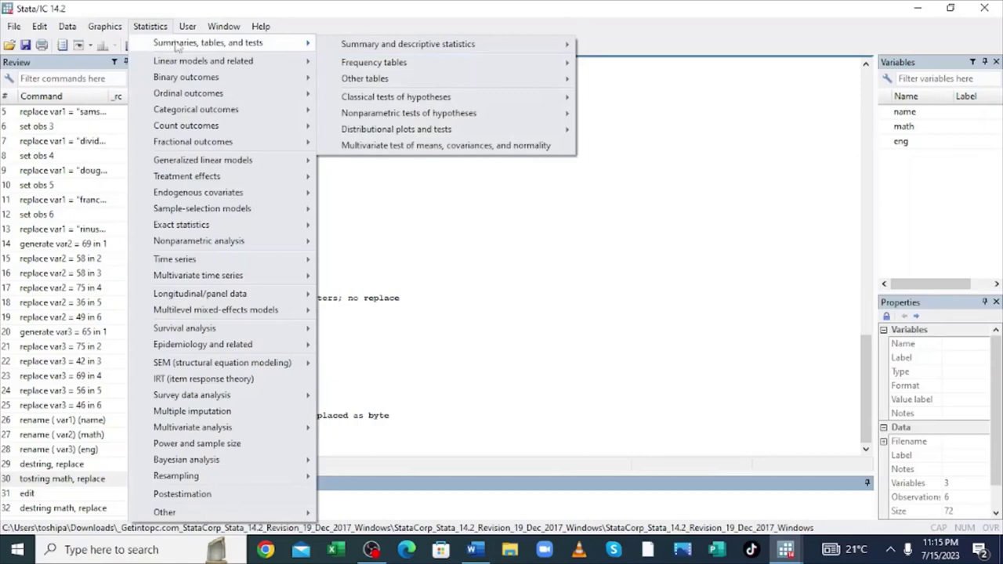
{"action": "mouse_move", "coordinate": [417, 100]}
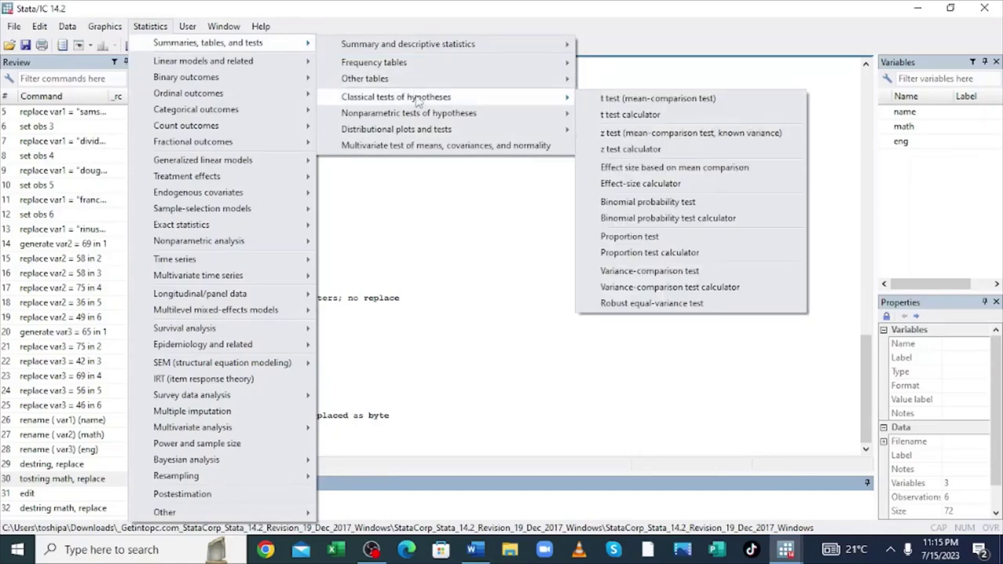
{"action": "left_click", "coordinate": [684, 105]}
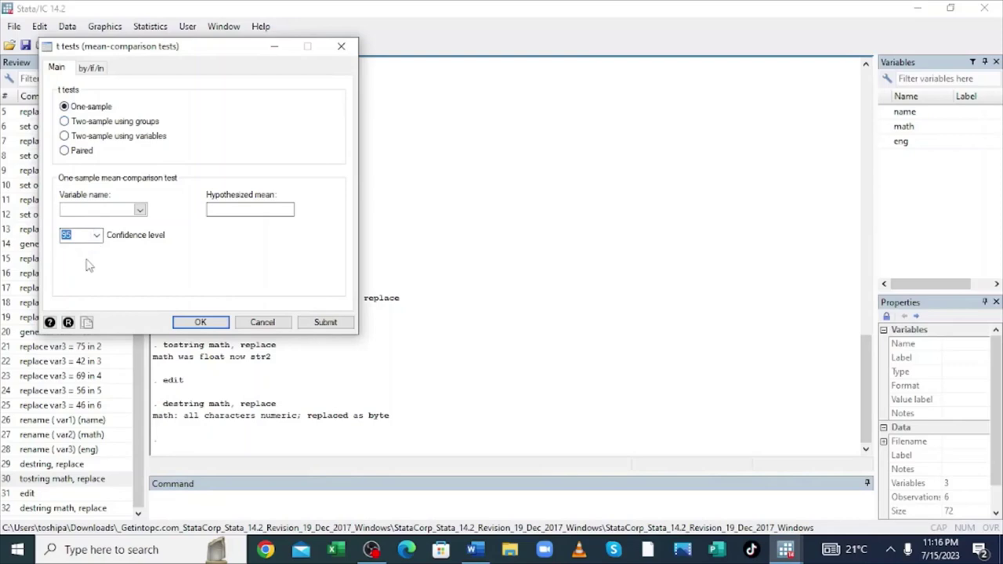
{"action": "left_click", "coordinate": [341, 48]}
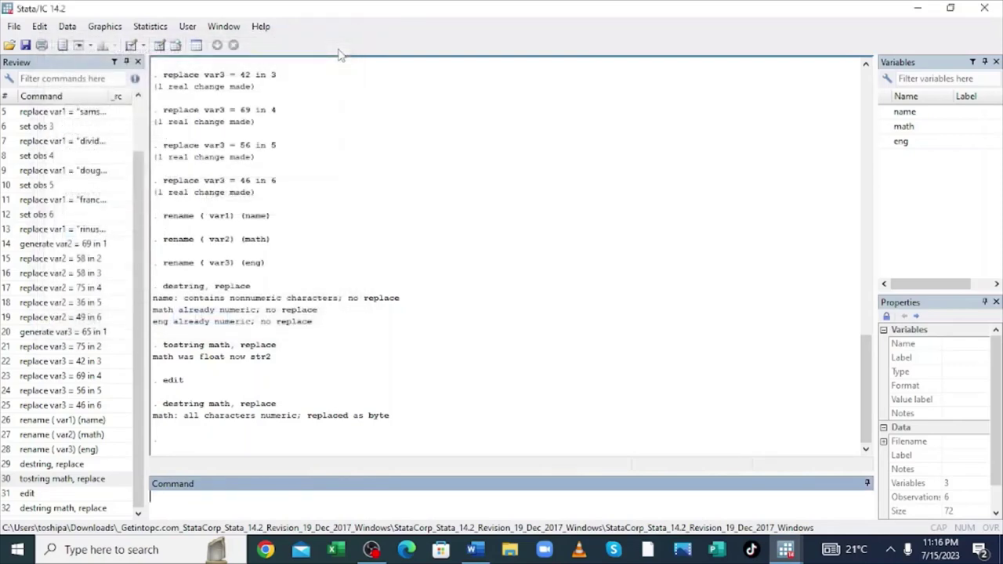